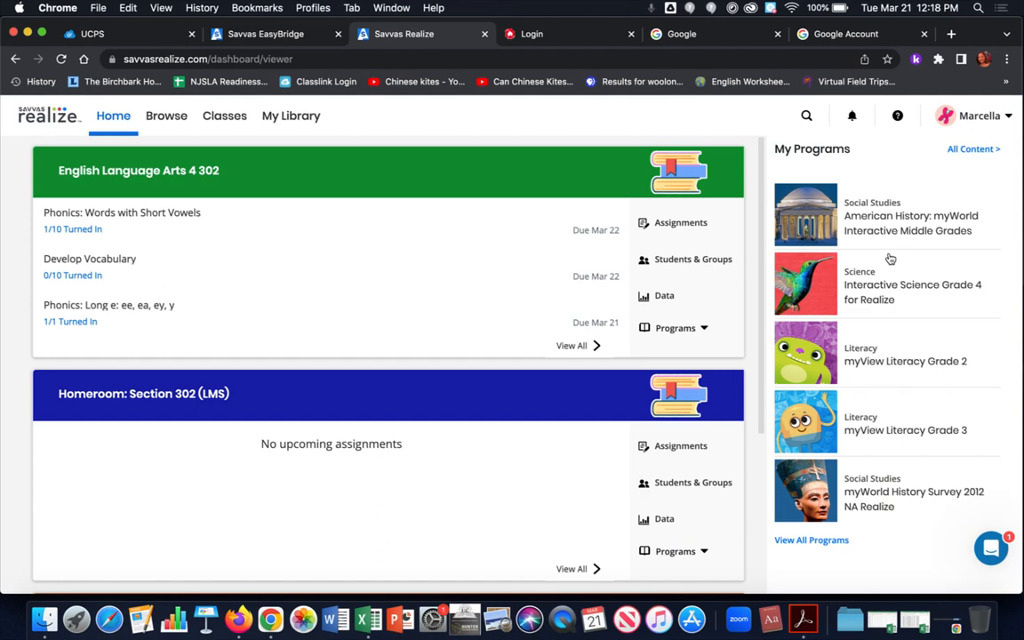
Step: Open Lesson 2 of Unit 2 Week 3: Realistic Fiction in the myView Literacy Grade 2 program
left_click(886, 365)
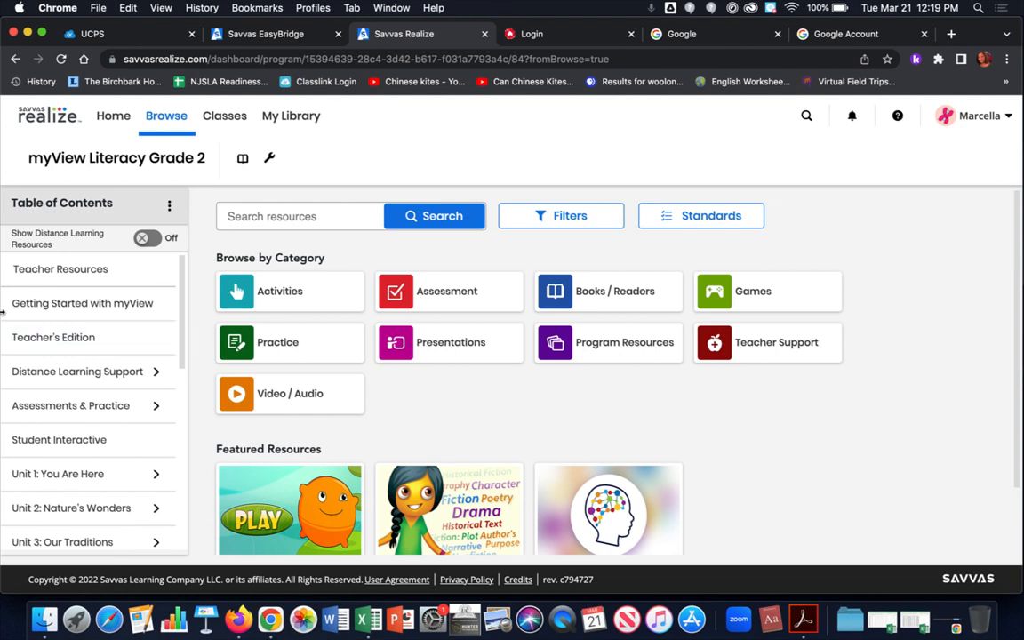
scroll(89, 329, "down", 5)
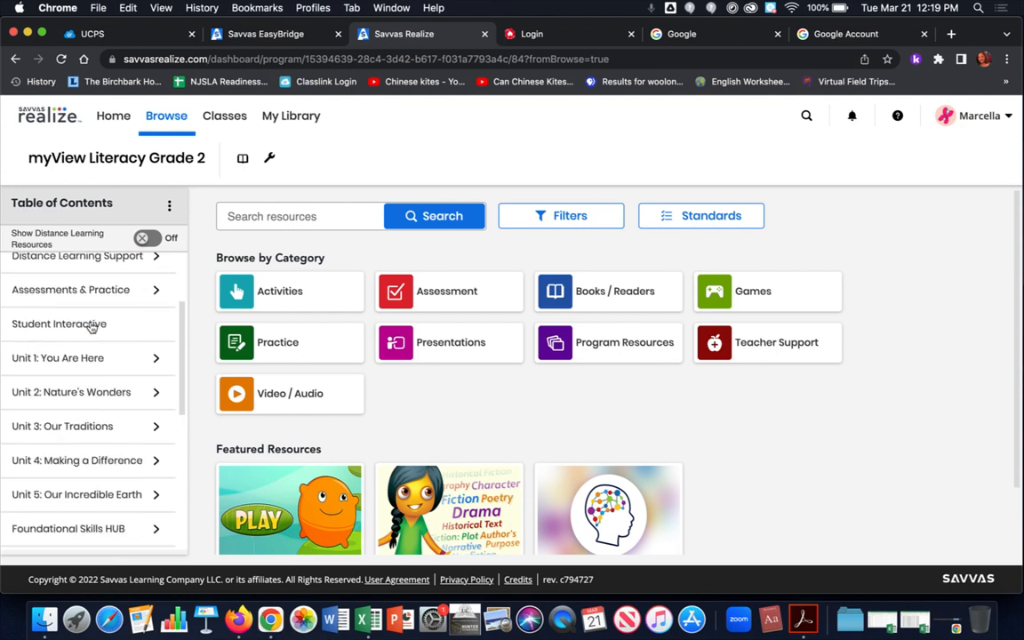
left_click(87, 382)
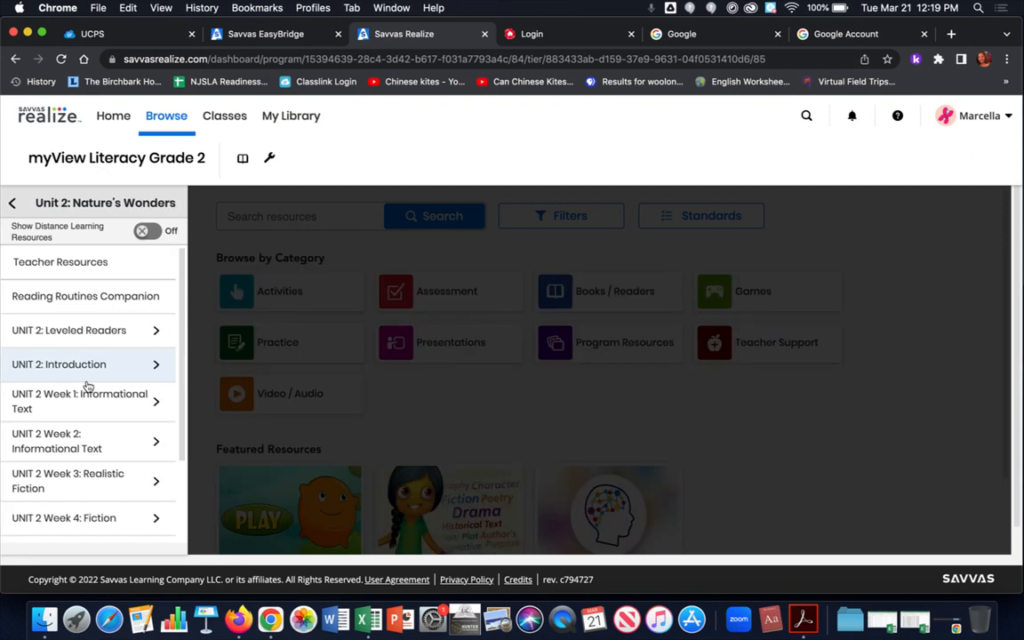
scroll(85, 418, "down", 2)
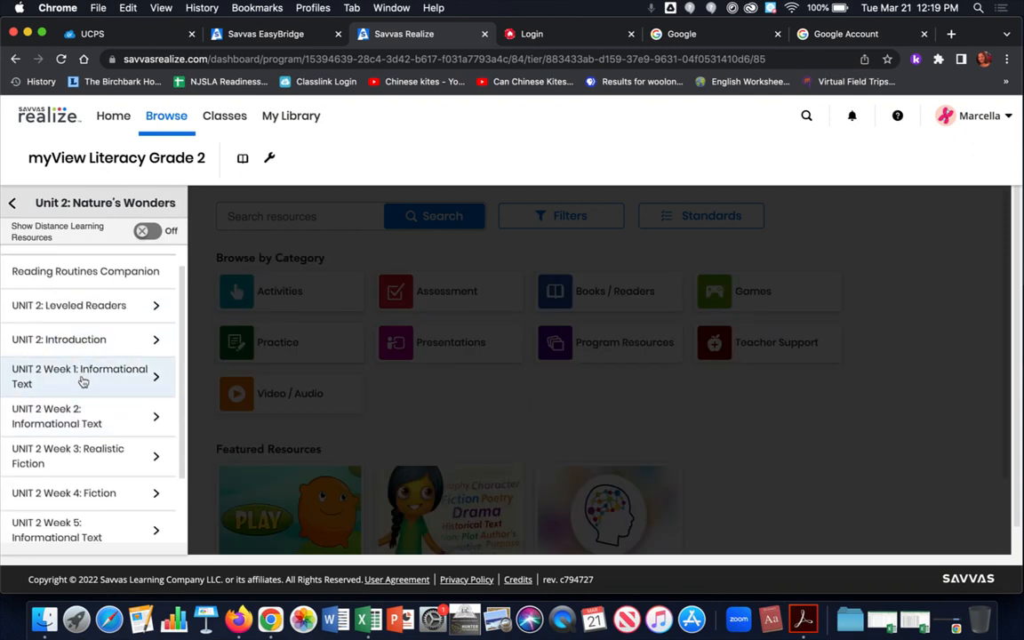
left_click(77, 463)
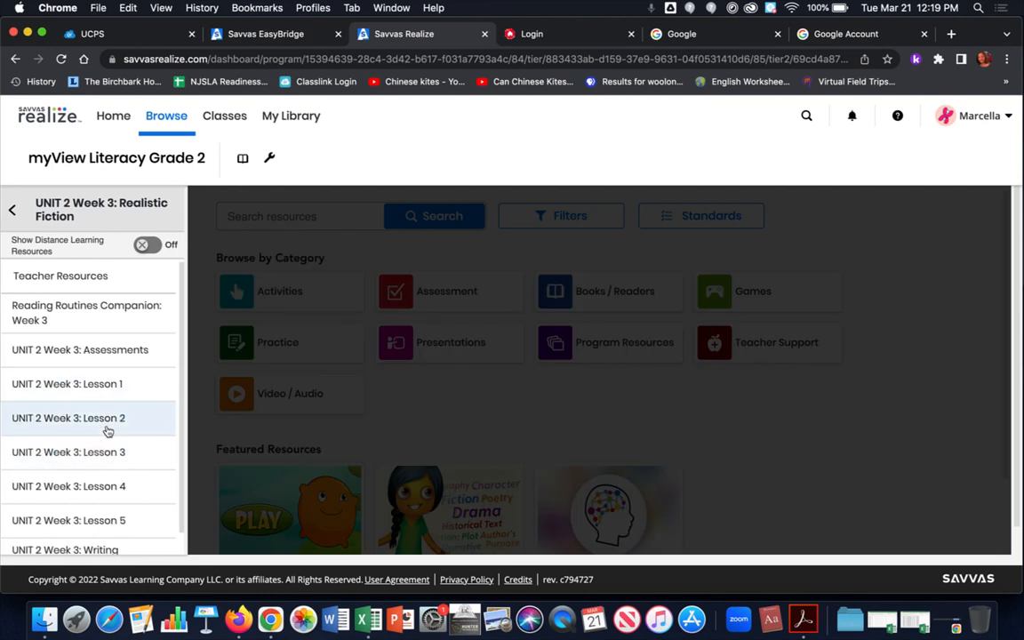
left_click(107, 430)
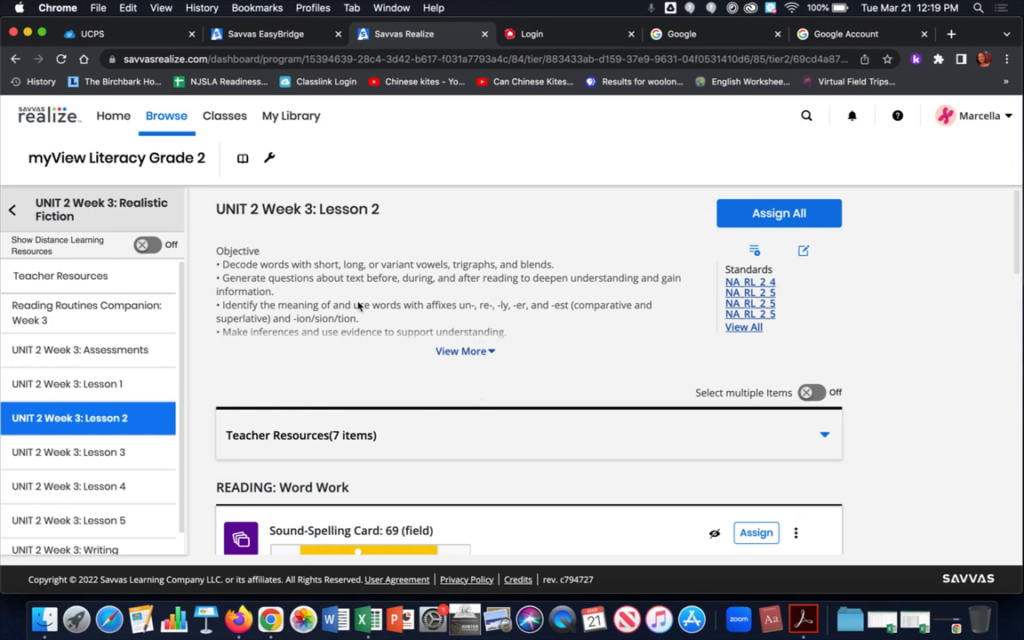
Step: Look through the Lesson 2 resources from Word Work to Assess & Differentiate, checking which ones can be assigned
scroll(538, 320, "down", 2)
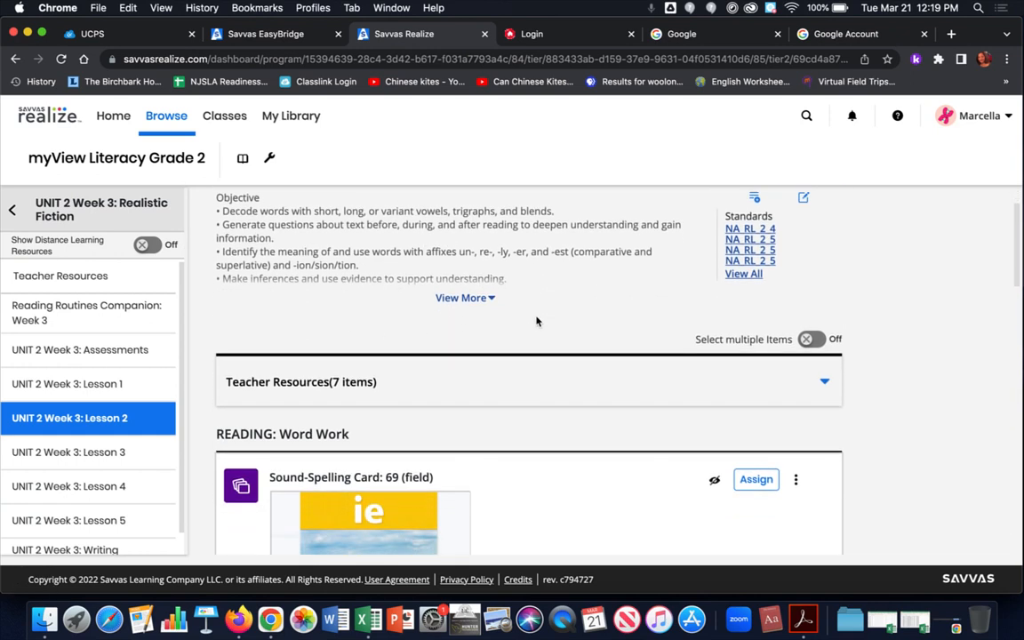
scroll(539, 335, "down", 1)
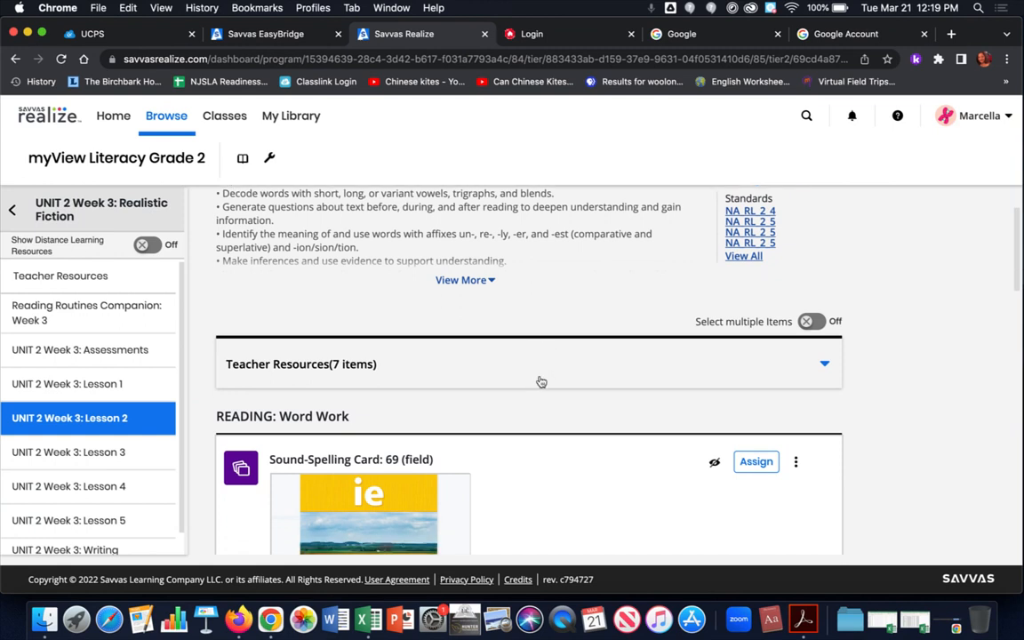
scroll(541, 384, "down", 5)
scroll(544, 425, "down", 4)
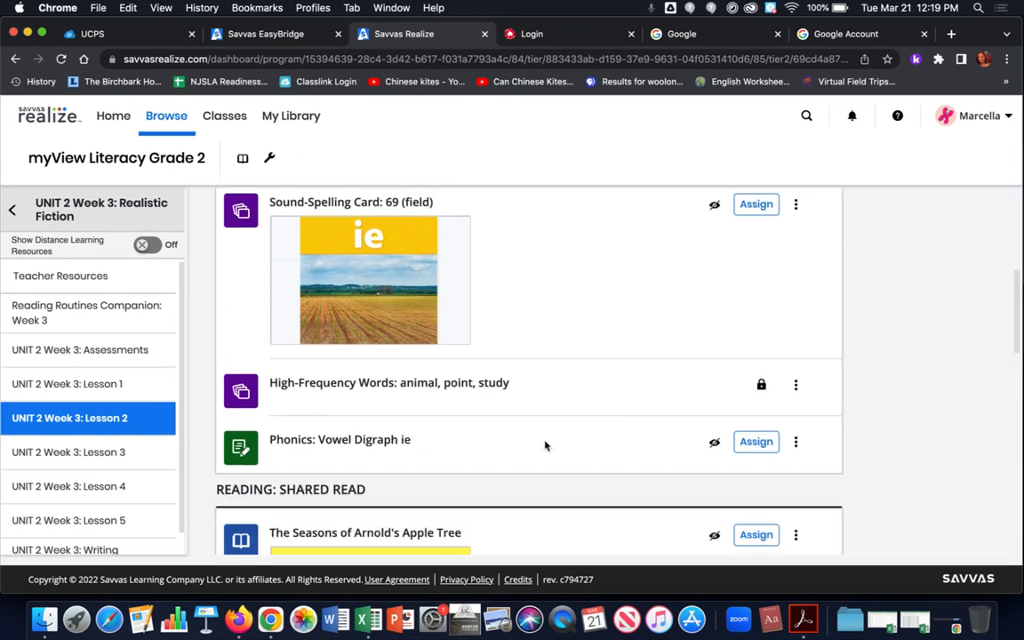
scroll(545, 445, "up", 7)
scroll(546, 446, "down", 5)
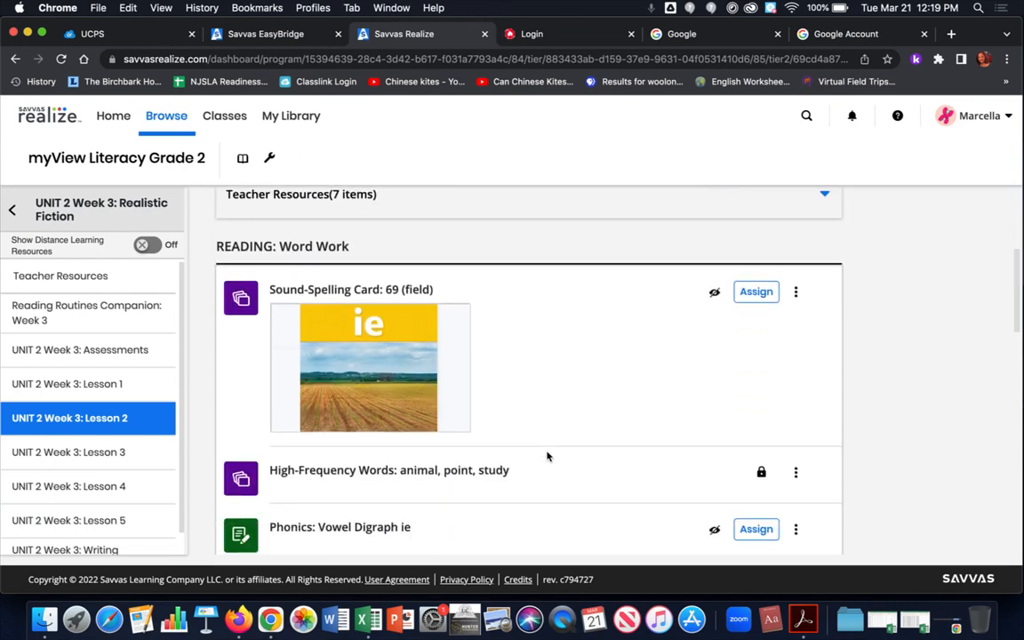
mouse_move(761, 432)
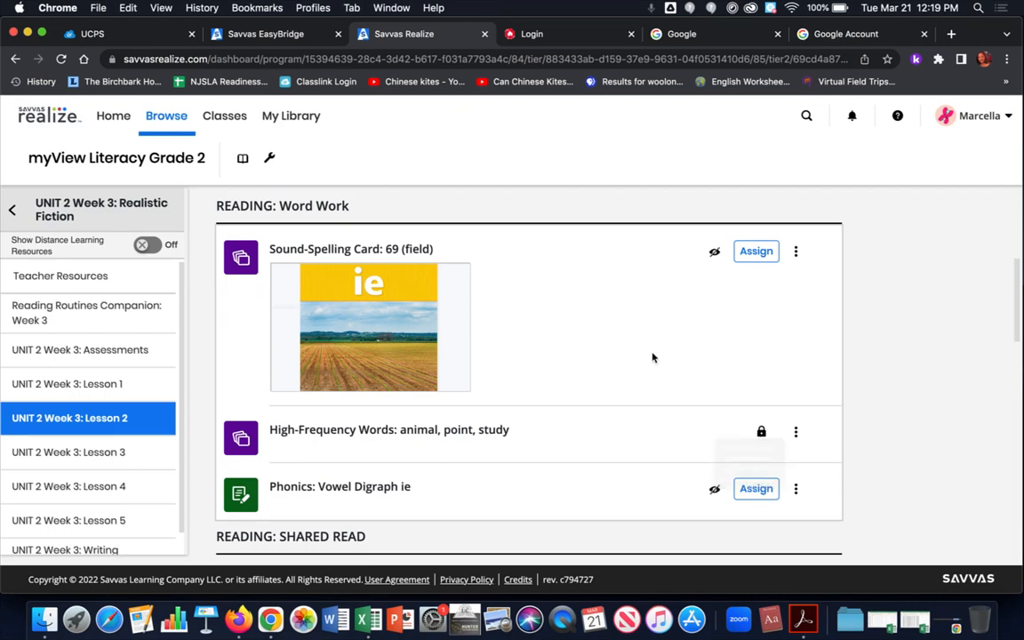
scroll(638, 349, "down", 10)
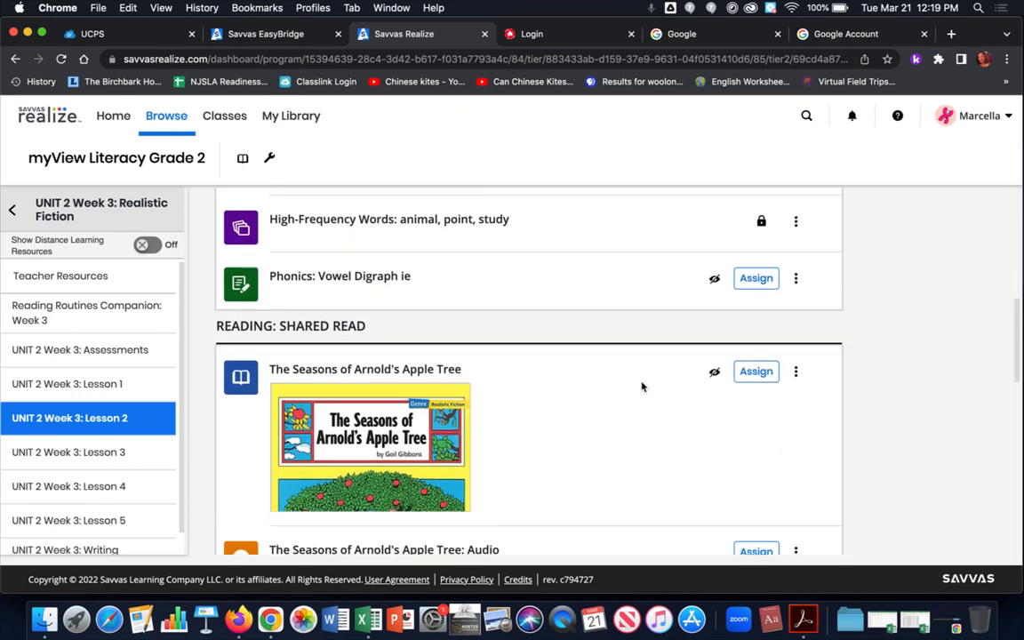
scroll(641, 418, "down", 8)
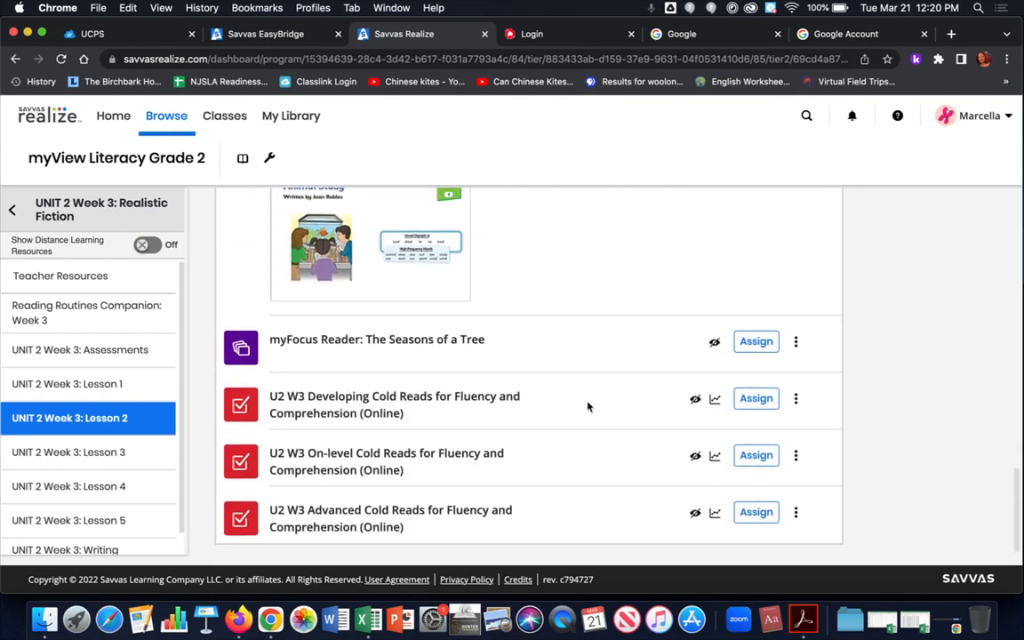
scroll(574, 396, "up", 10)
scroll(573, 396, "up", 10)
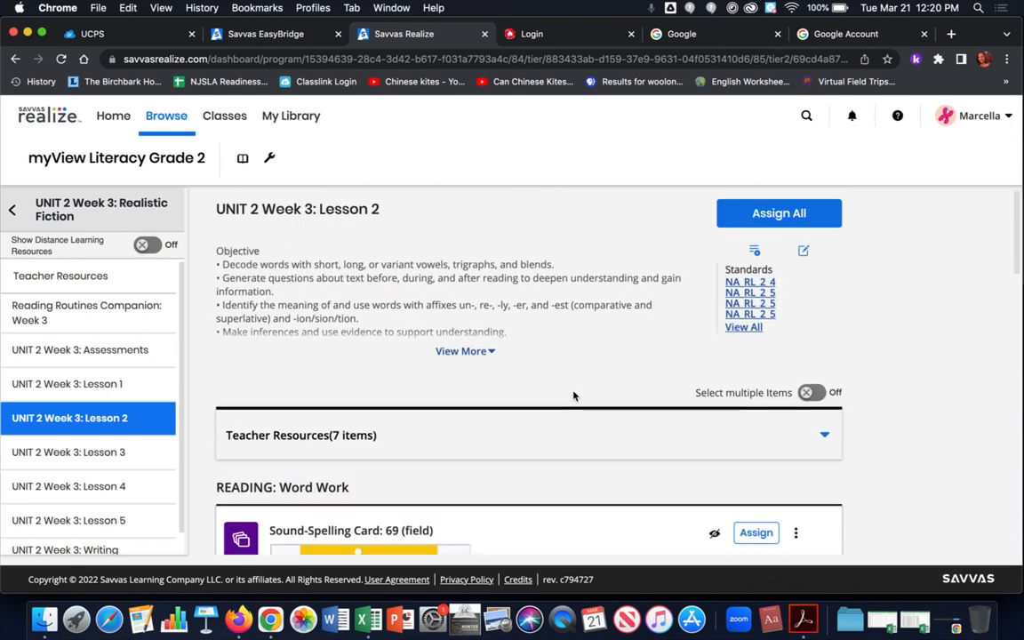
Step: Review the practice activities under Word Work and Shared Read to choose one for an assignment
scroll(573, 396, "down", 5)
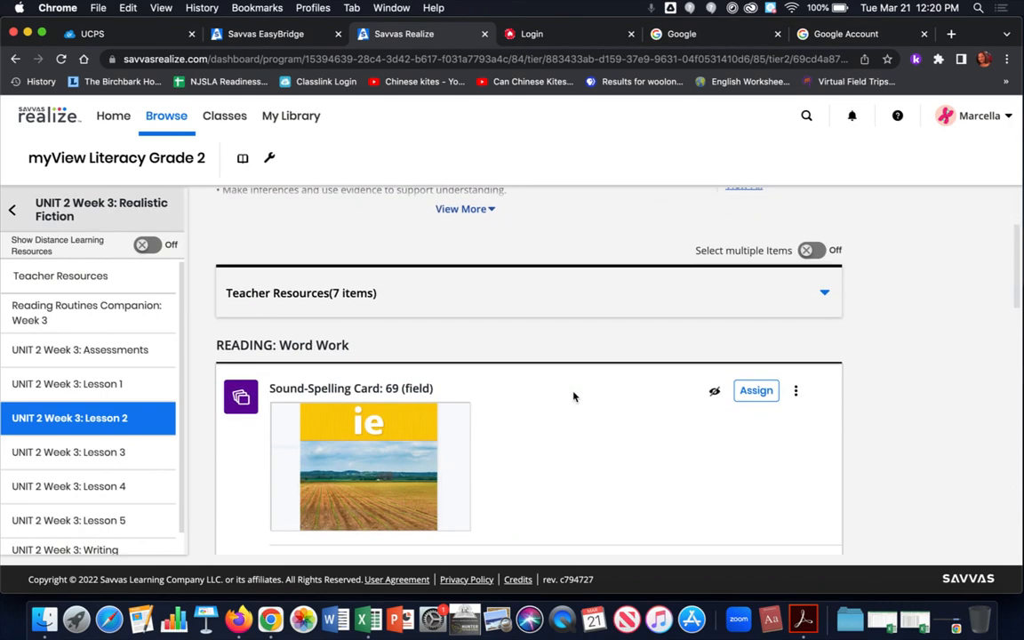
scroll(574, 396, "down", 4)
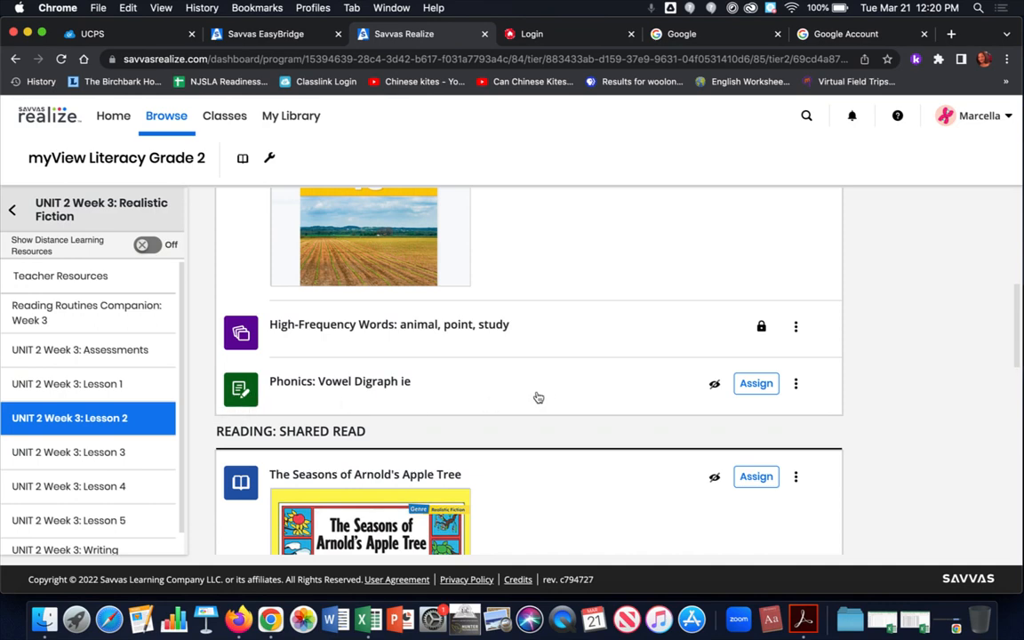
scroll(538, 398, "down", 5)
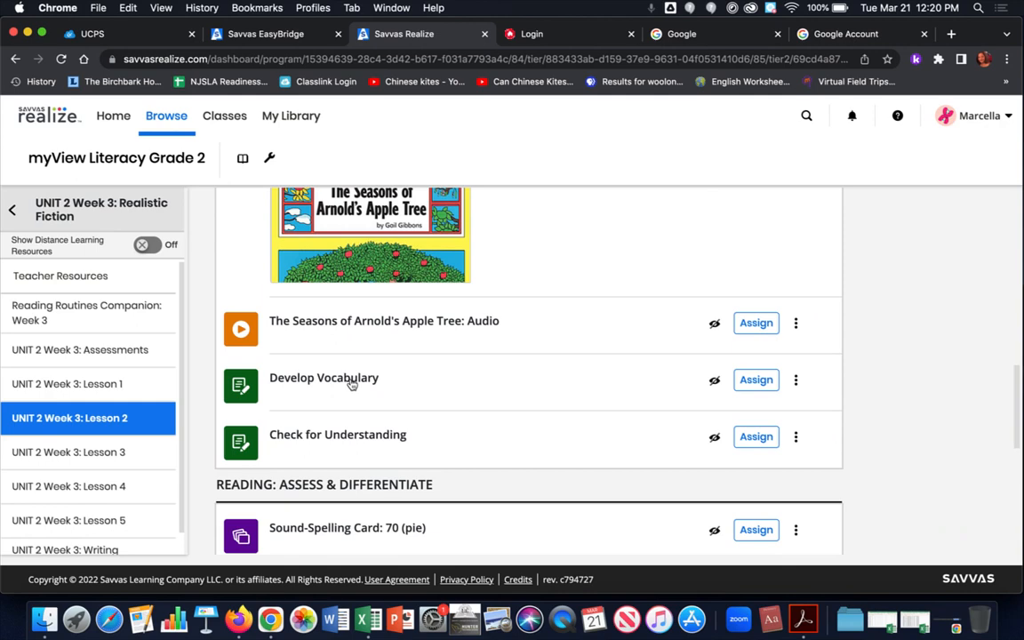
scroll(353, 384, "down", 5)
scroll(354, 409, "up", 2)
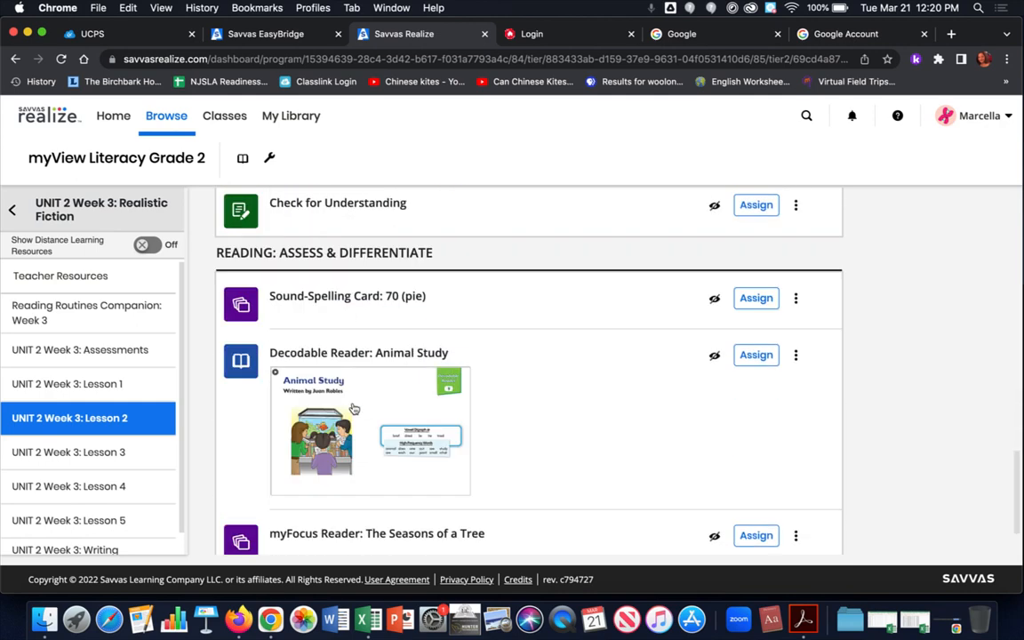
scroll(354, 408, "up", 6)
scroll(354, 413, "down", 2)
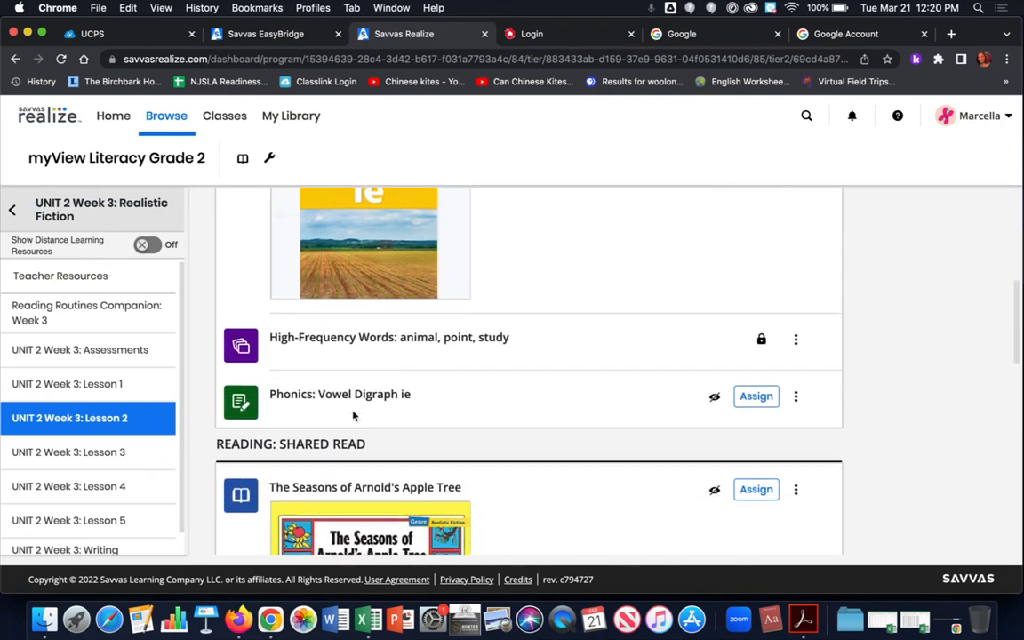
scroll(353, 415, "up", 1)
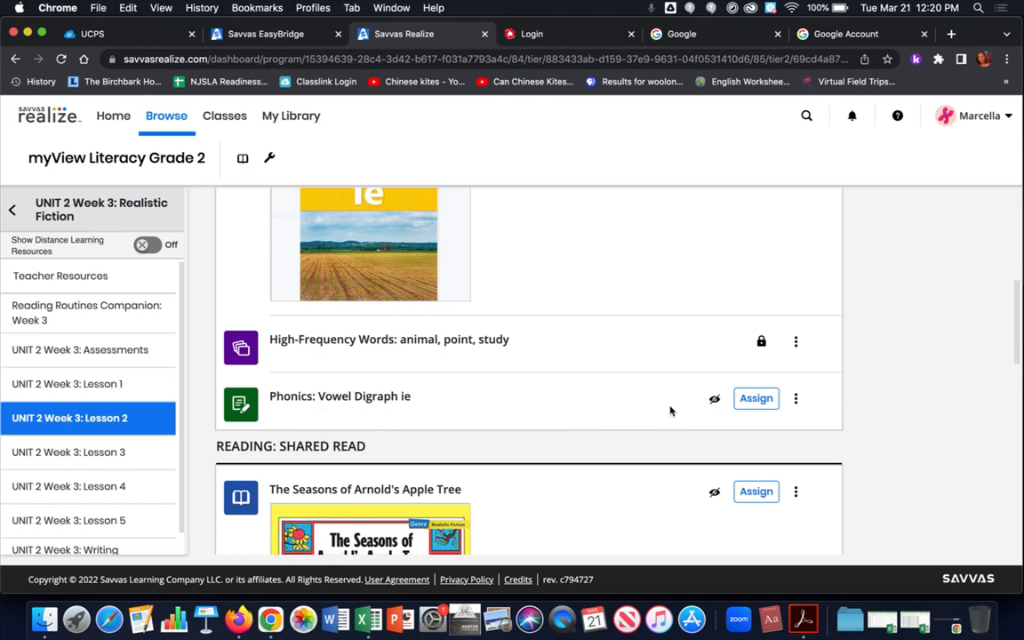
Step: Start an assignment from Phonics: Vowel Digraph ie with both the start date and the due date set to 03/21/2023
left_click(756, 402)
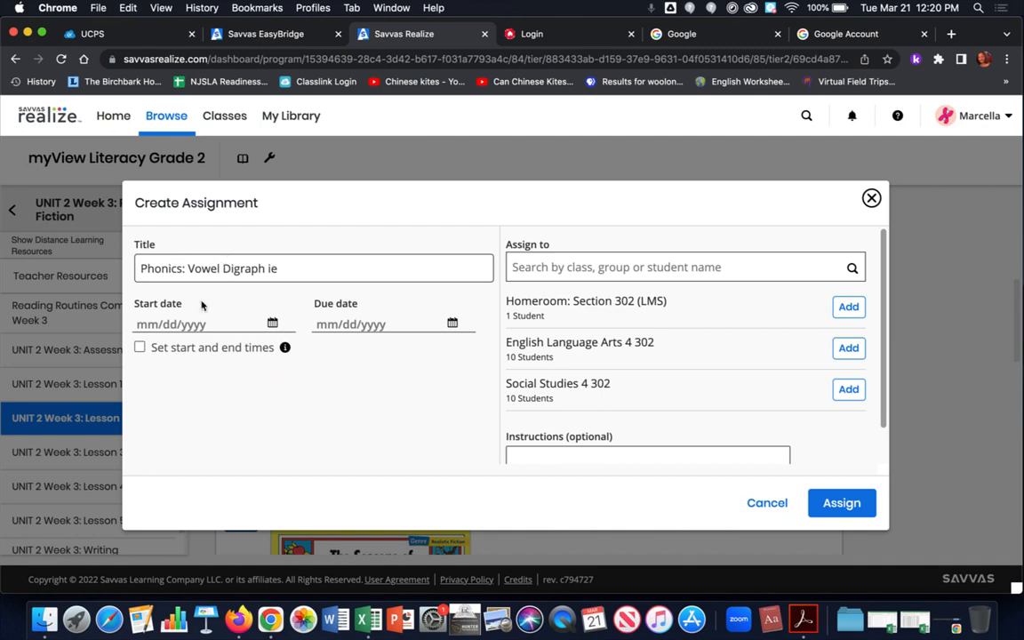
left_click(272, 323)
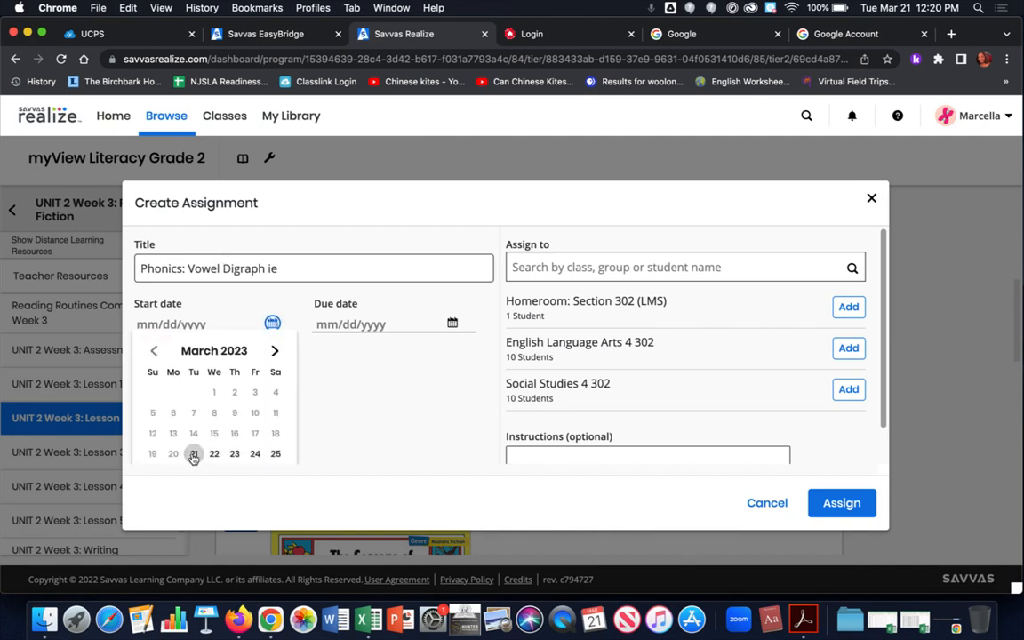
left_click(193, 453)
left_click(454, 322)
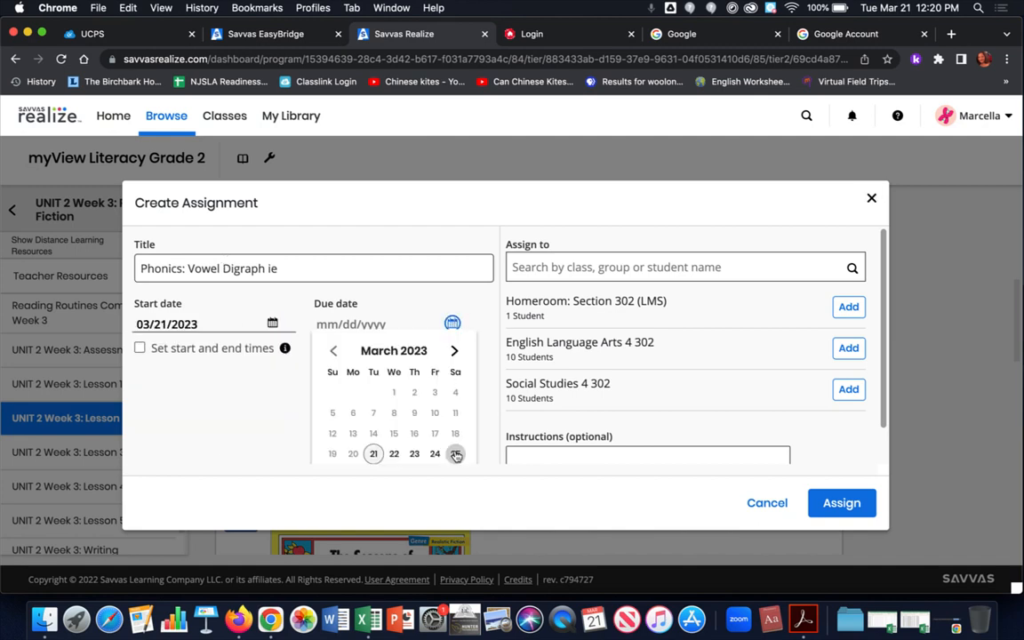
left_click(372, 454)
left_click(139, 348)
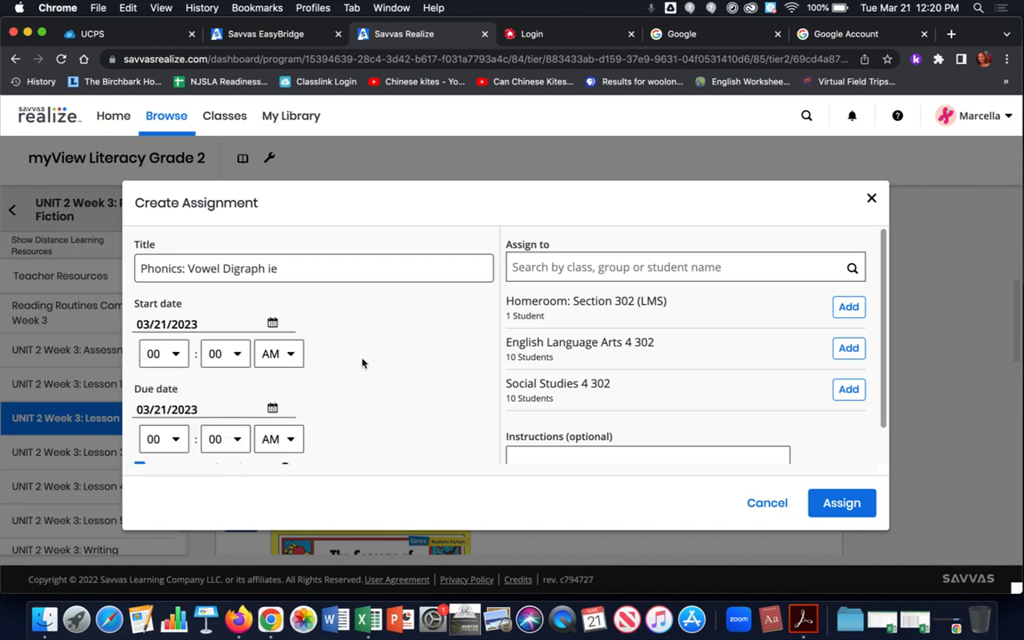
scroll(196, 425, "down", 1)
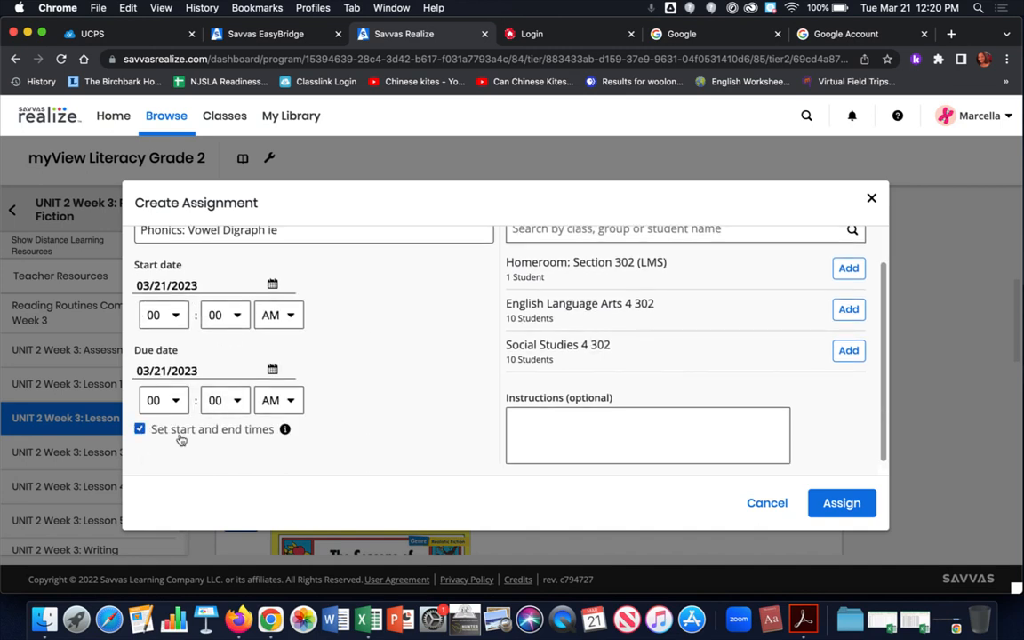
left_click(139, 429)
scroll(659, 275, "up", 1)
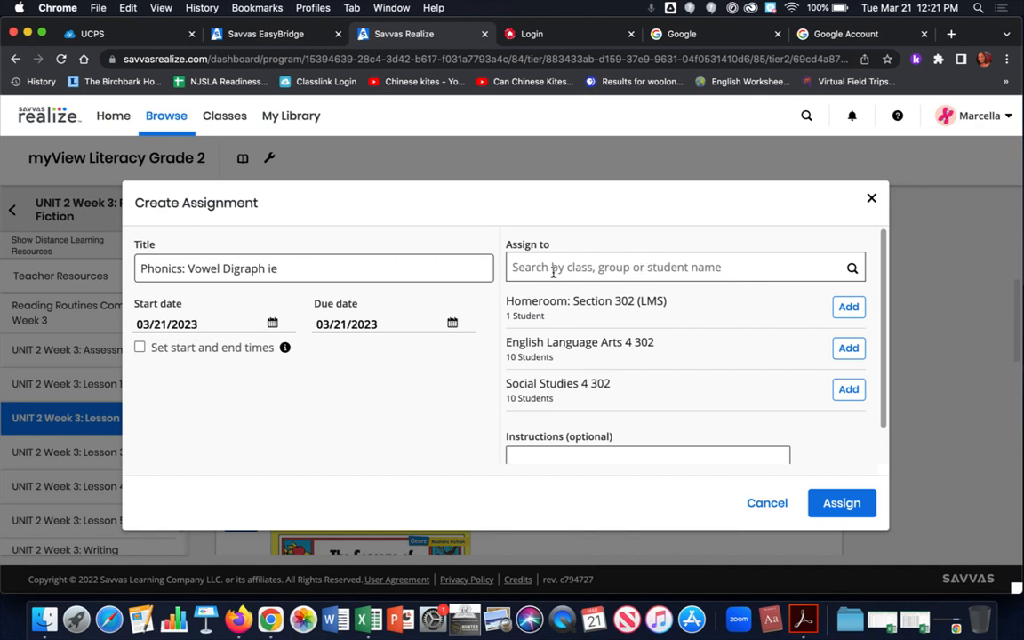
Step: Find the student by last name, add their English Language Arts 4 302 entry as recipient, and create the assignment
left_click(610, 266)
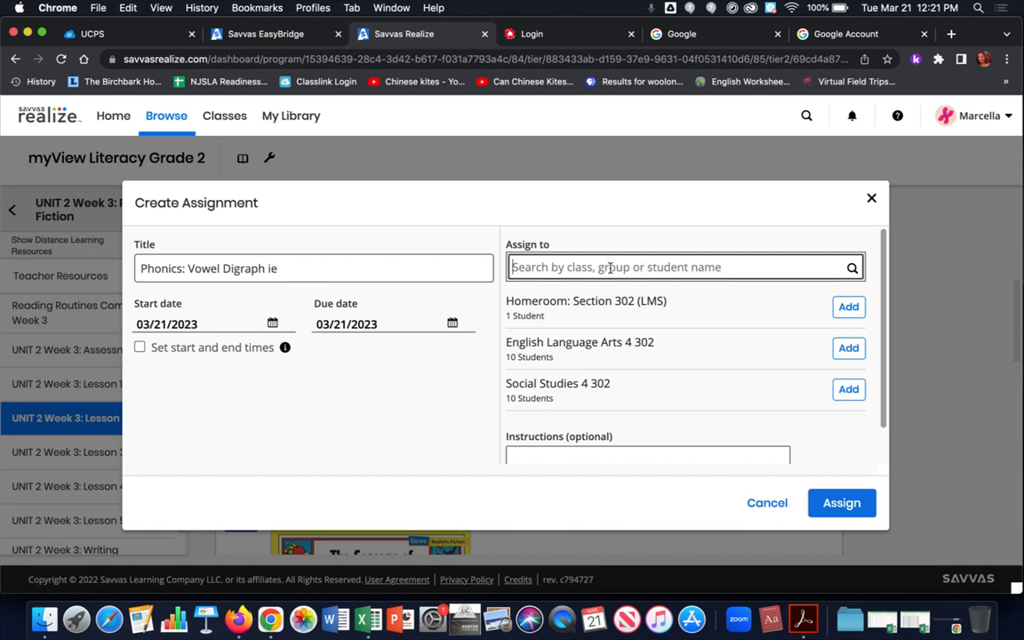
type("aco")
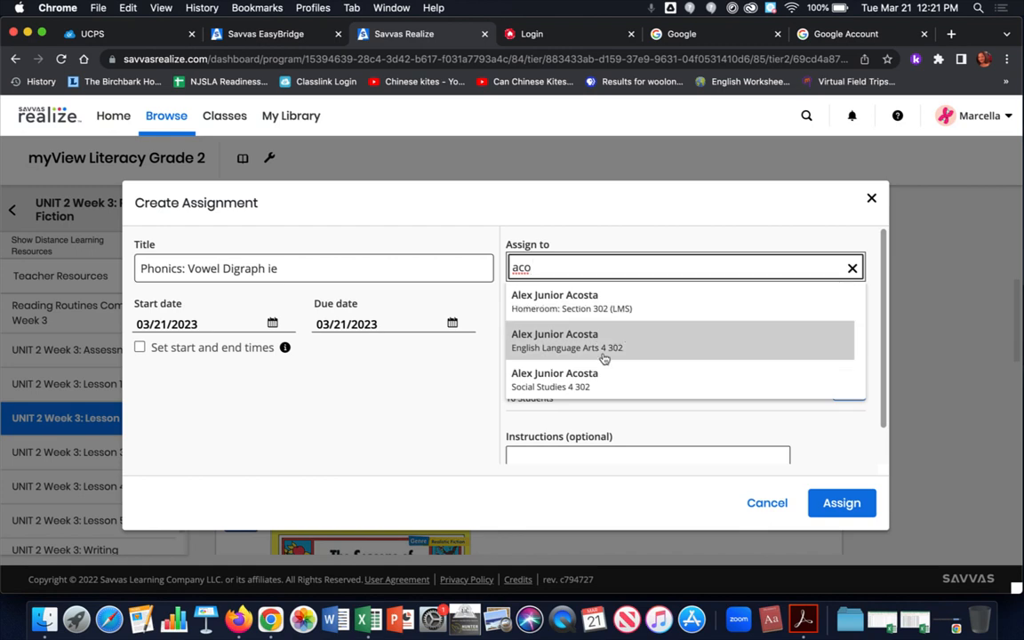
left_click(601, 340)
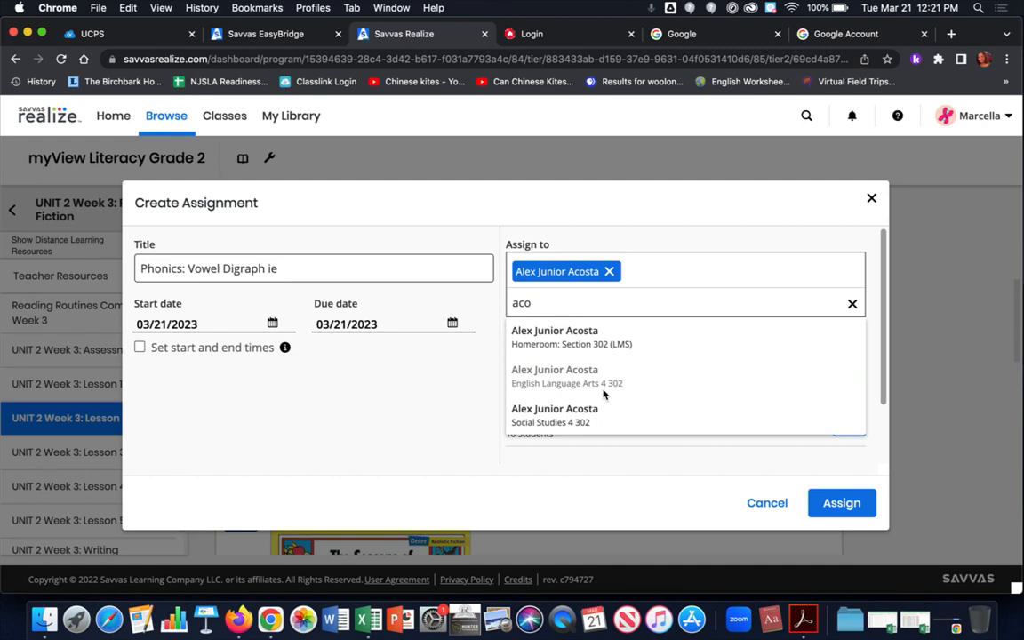
left_click(841, 507)
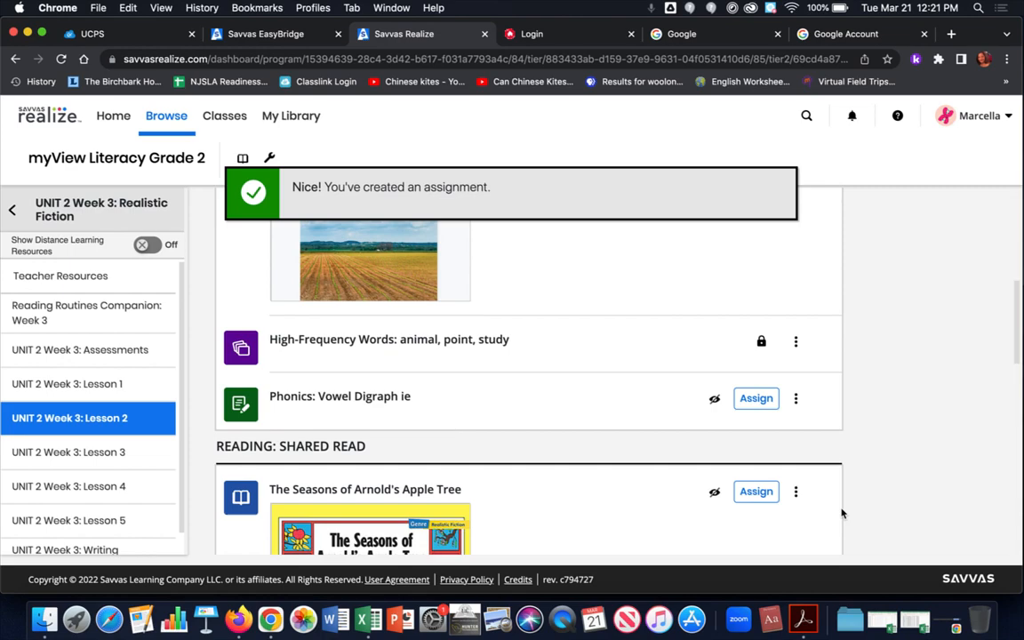
Step: Switch to the student's browser window and open the Phonics: Vowel Digraph ie worksheet from the English Language Arts 4 302 assignments
key("ctrl+Up")
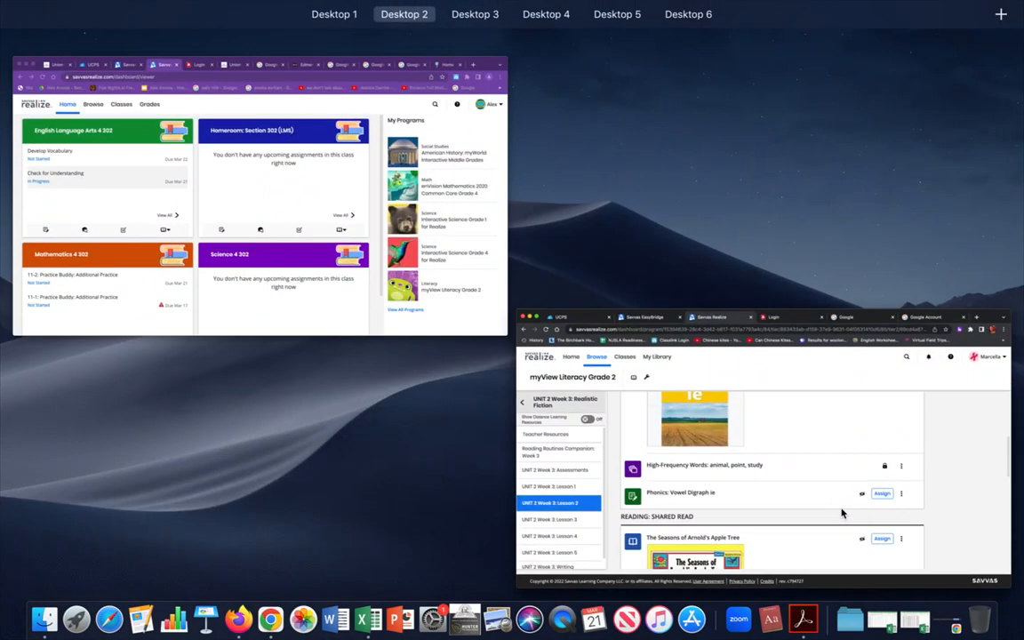
left_click(286, 304)
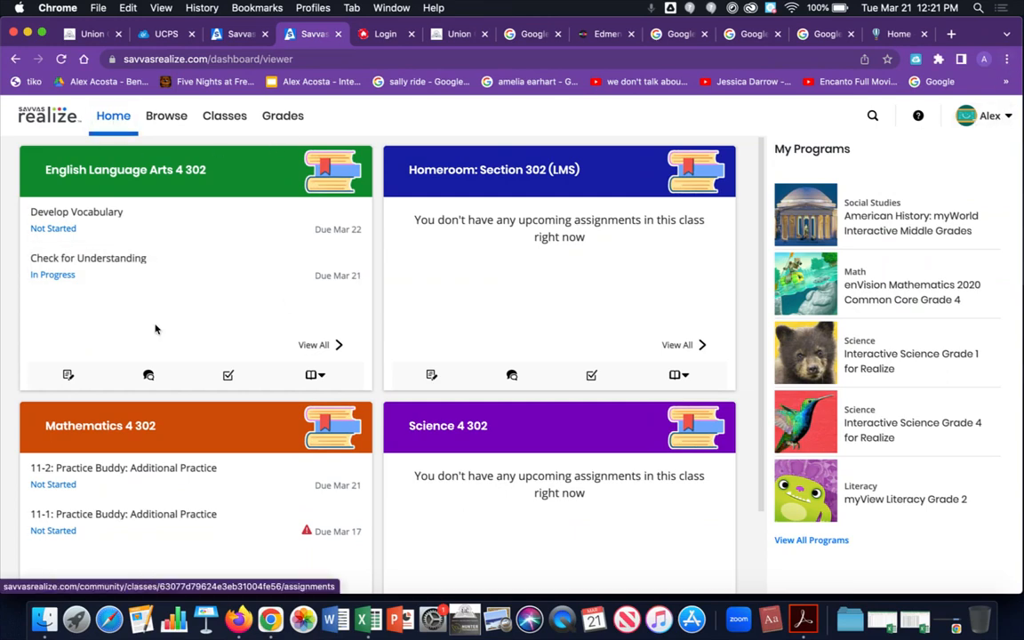
left_click(157, 169)
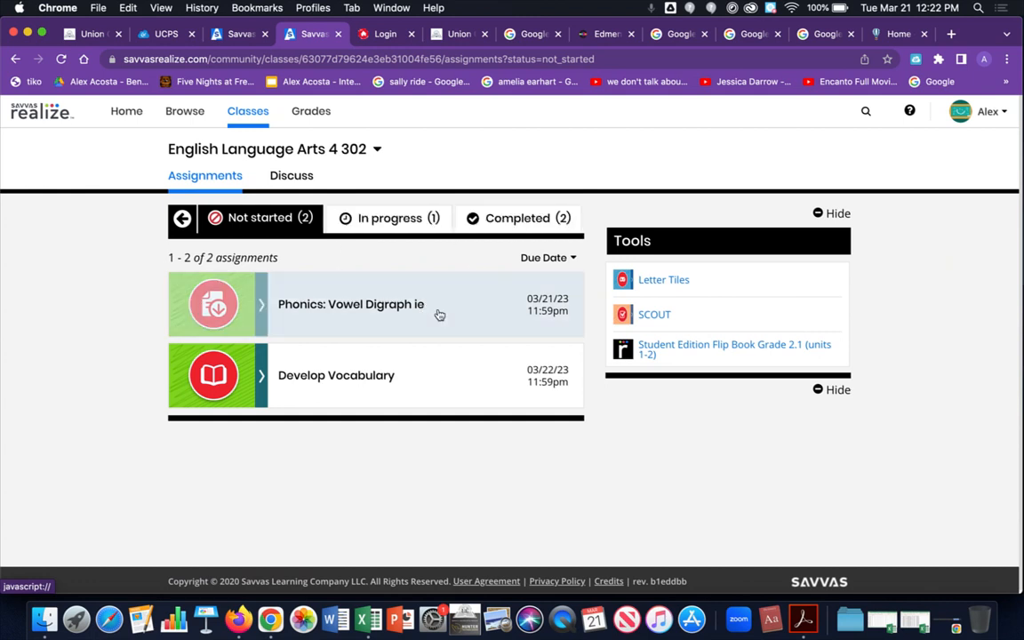
left_click(352, 304)
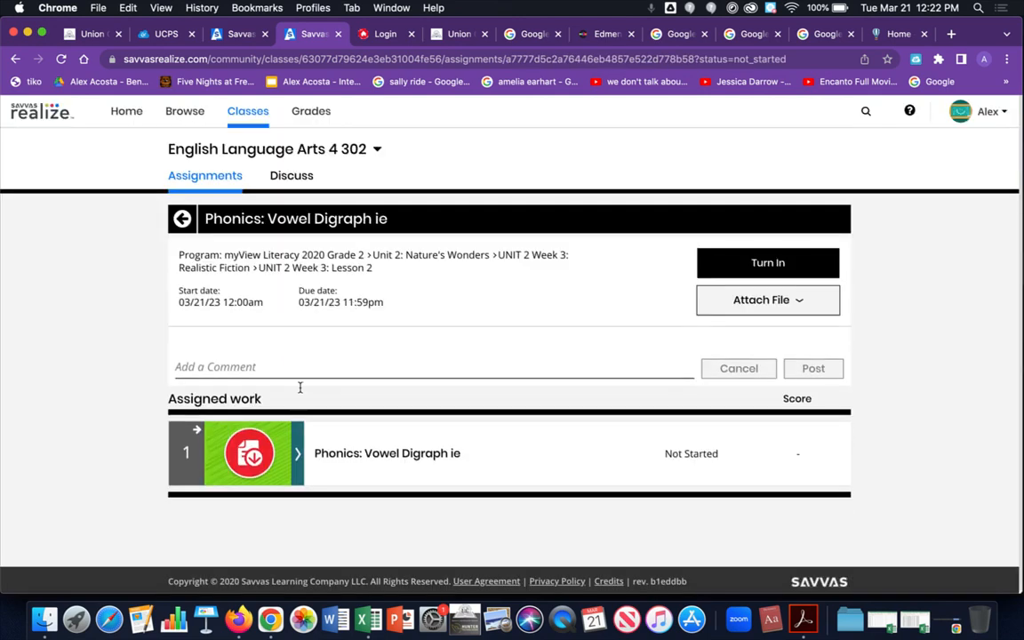
left_click(253, 458)
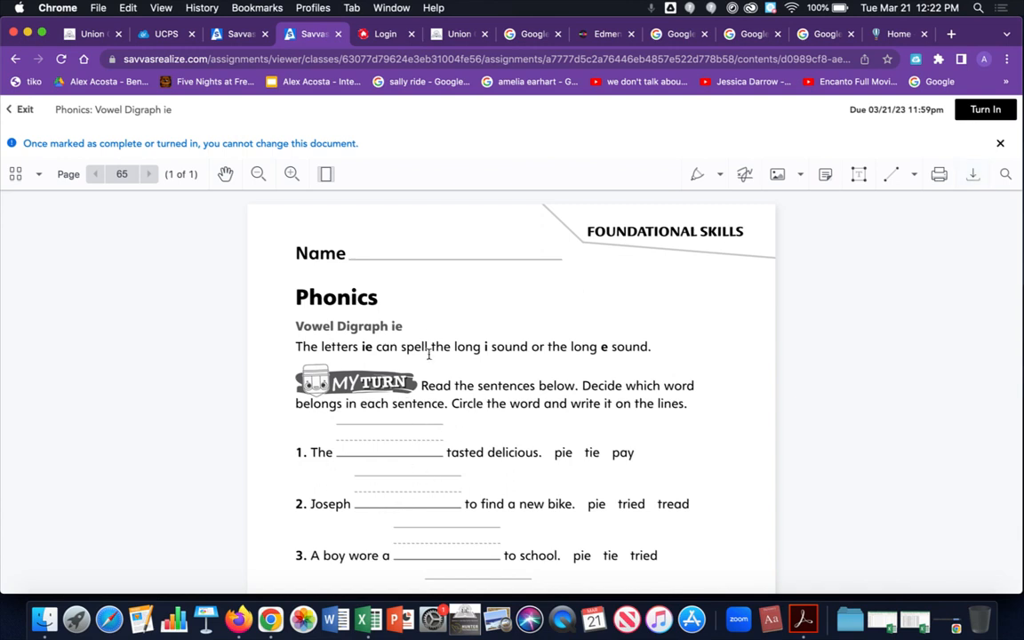
Step: Examine the worksheet's annotation tools: drawing and eraser, signature, image and stamp, notes, text formatting with opacity, and shapes
left_click(720, 177)
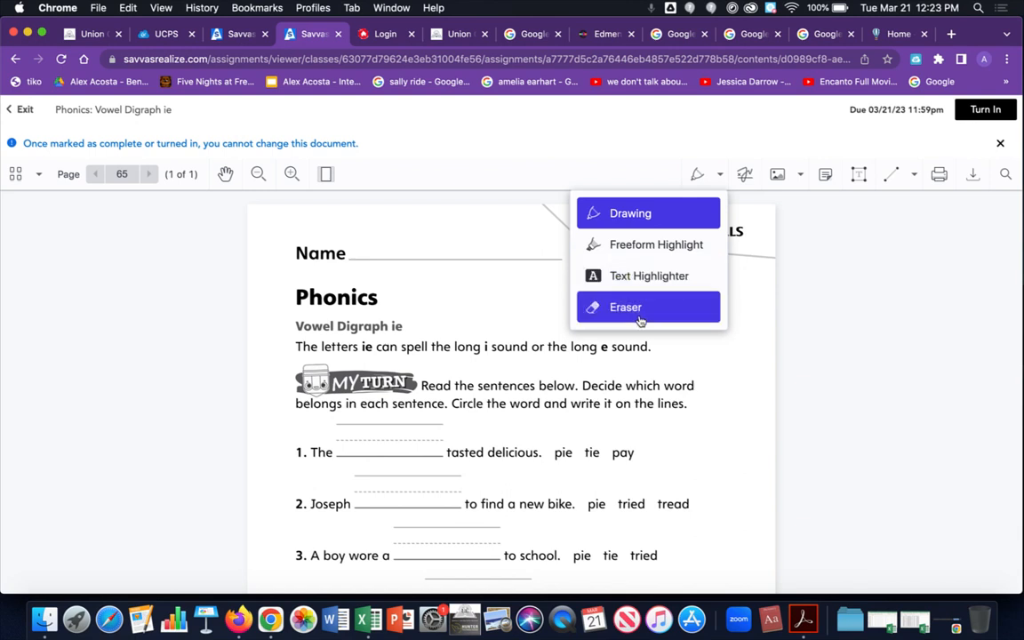
left_click(749, 177)
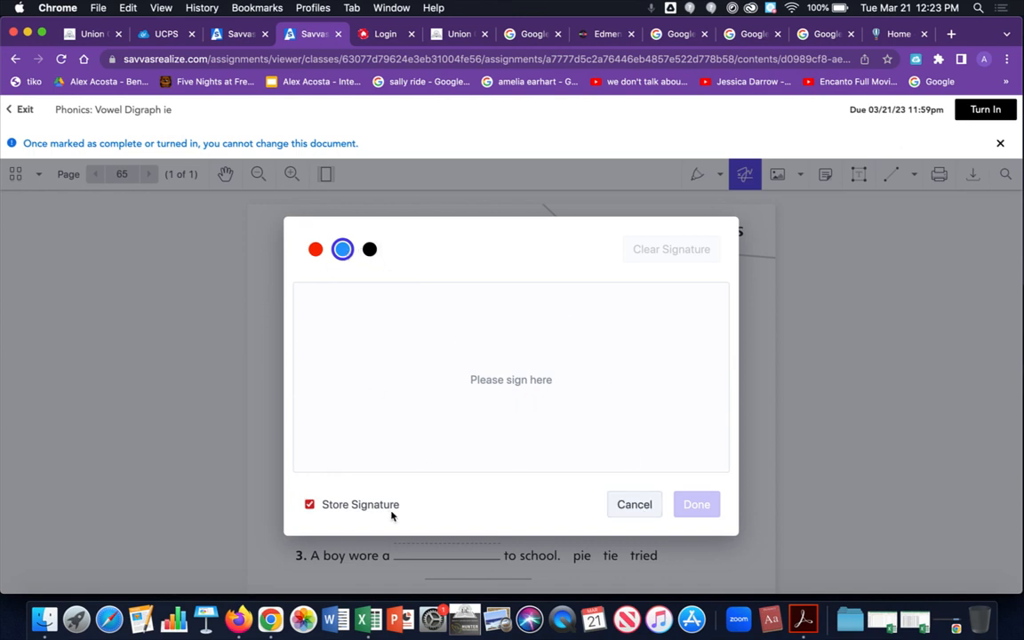
left_click(629, 503)
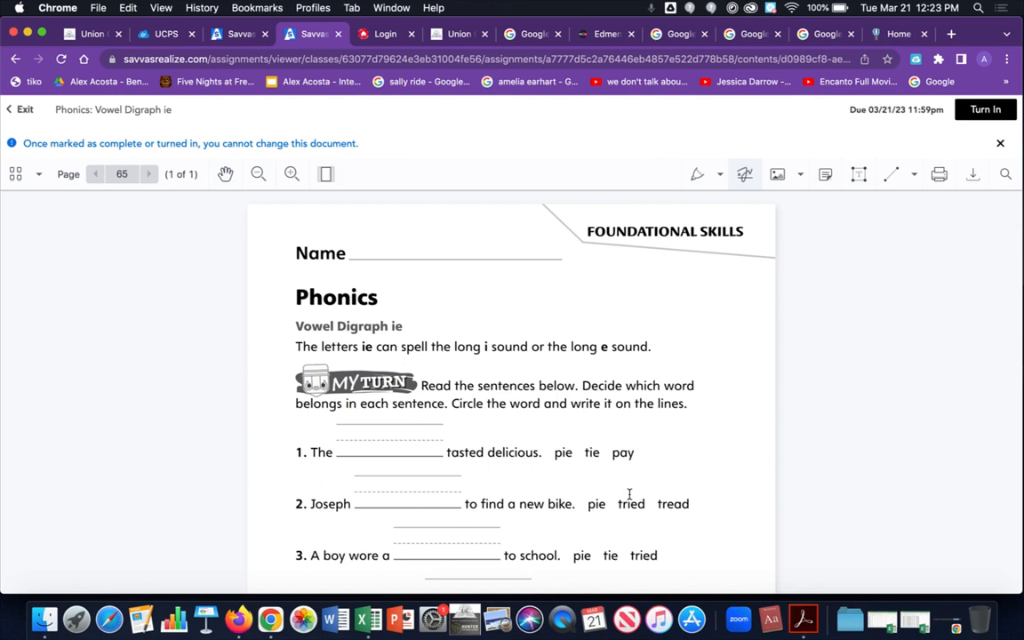
left_click(806, 175)
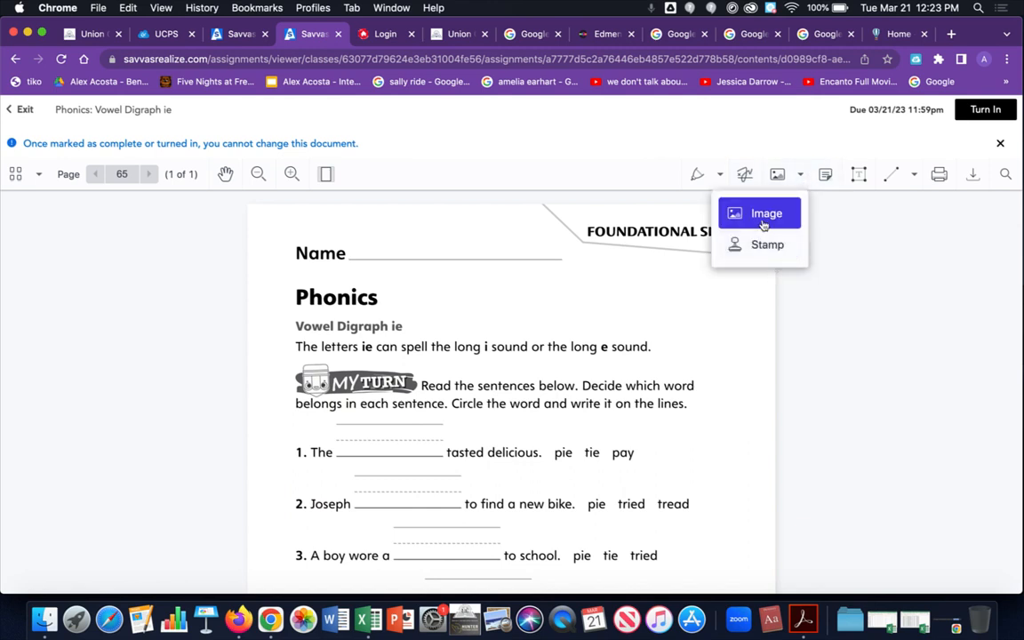
left_click(826, 176)
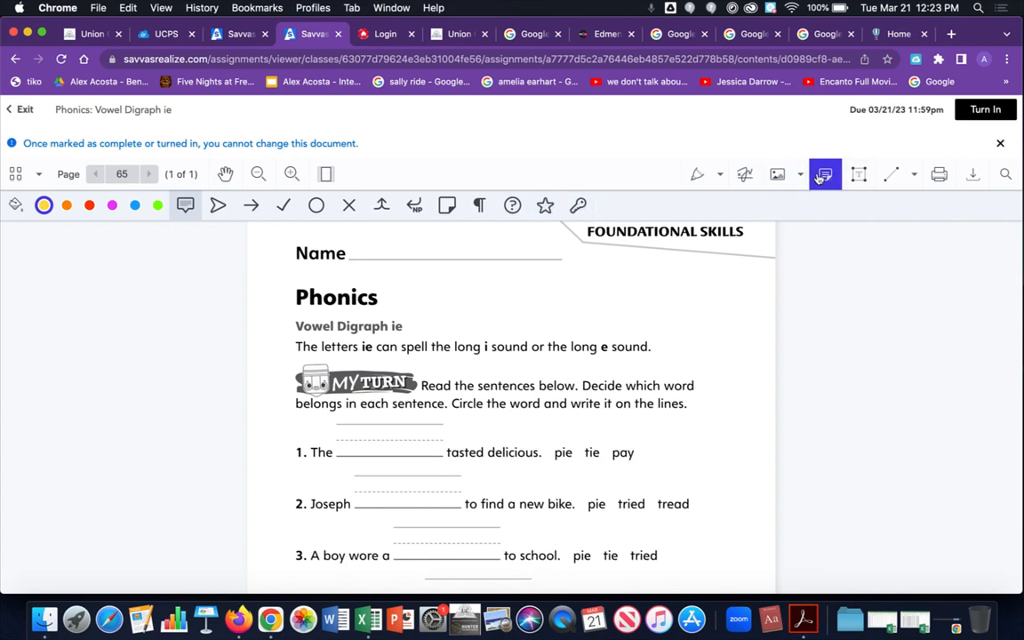
left_click(860, 177)
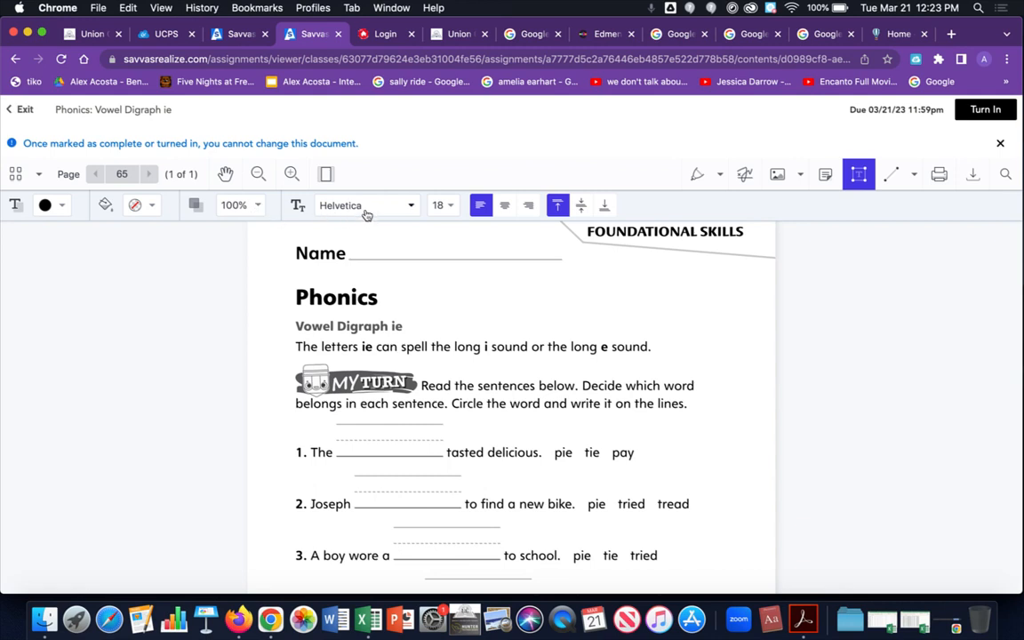
left_click(257, 207)
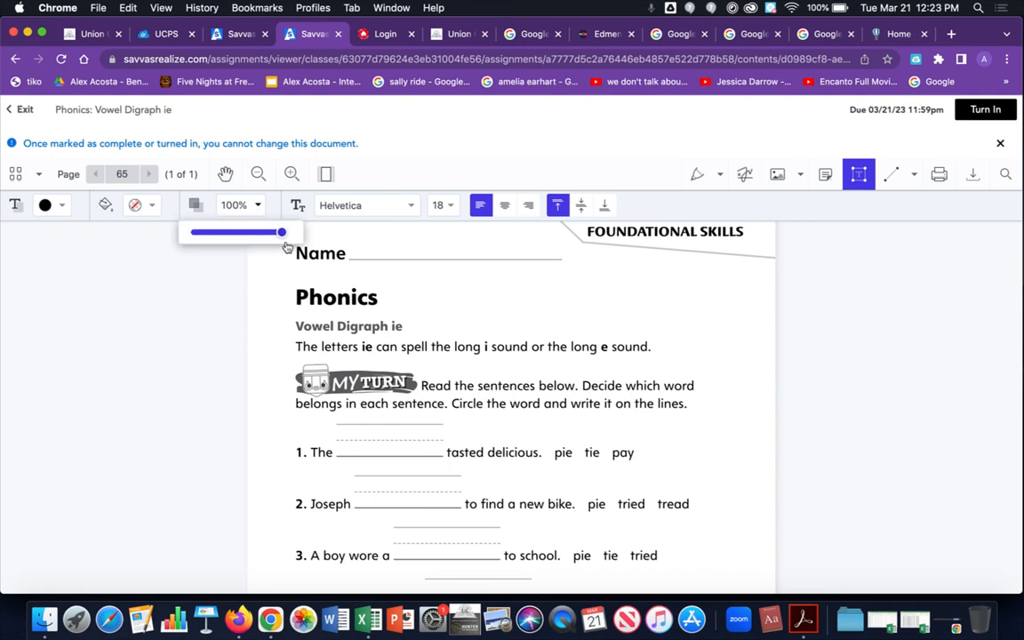
mouse_move(283, 236)
left_mouse_down()
mouse_move(217, 236)
mouse_move(294, 233)
left_mouse_up()
left_click(300, 207)
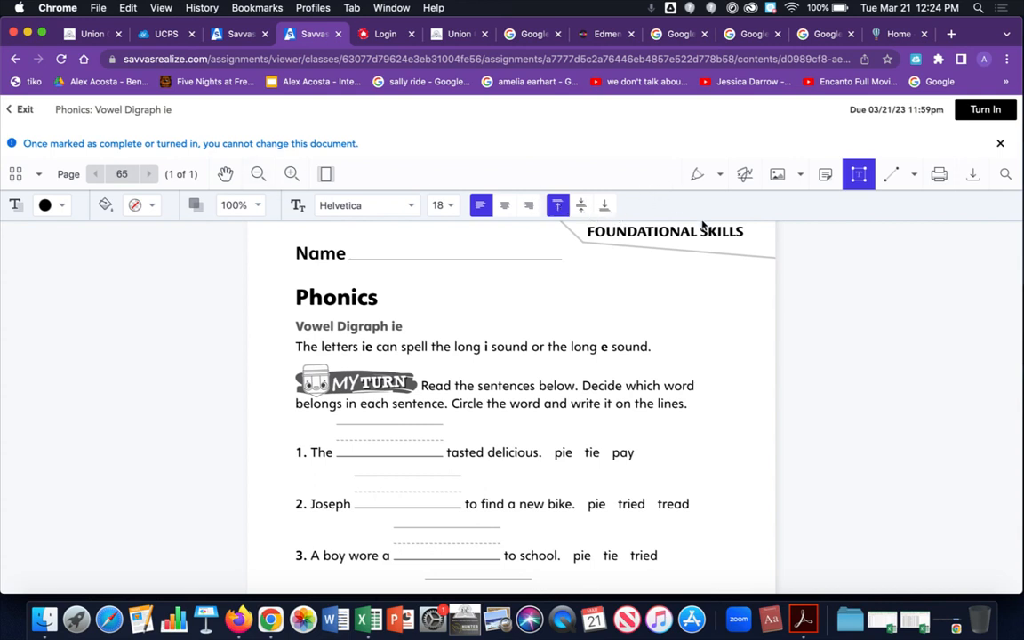
left_click(916, 176)
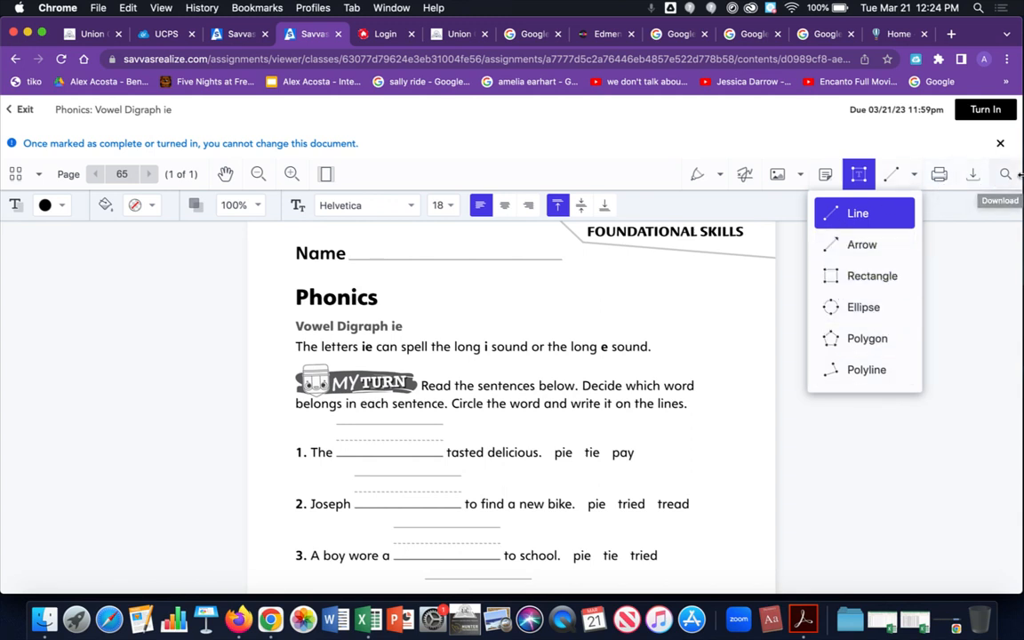
left_click(828, 176)
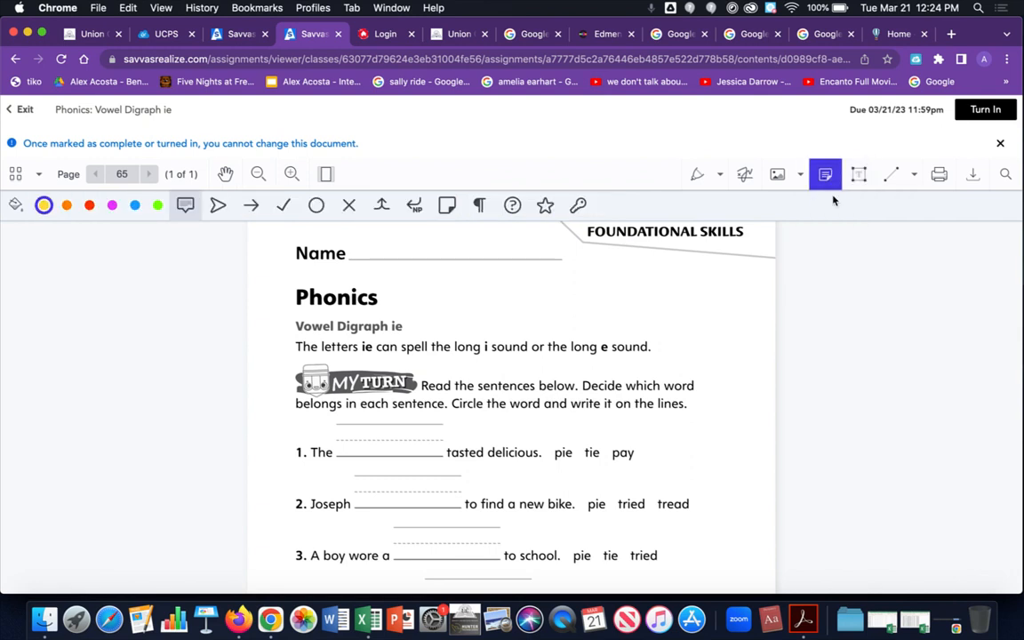
Step: Add the text "pie" in the blank of sentence 1 and move it up slightly to sit on the writing line
left_click(858, 176)
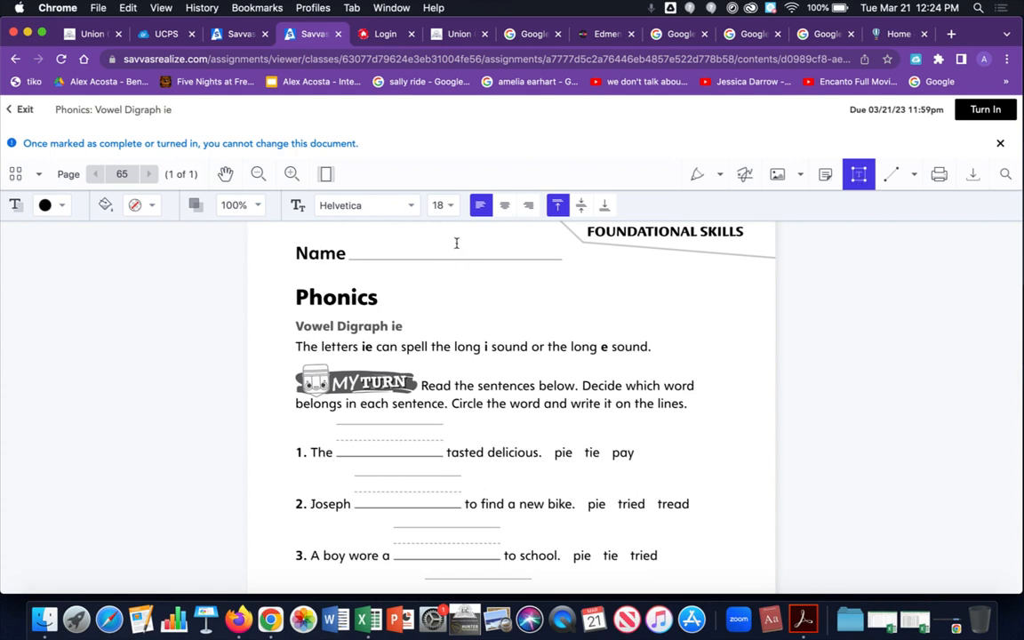
left_click(354, 442)
type("pie")
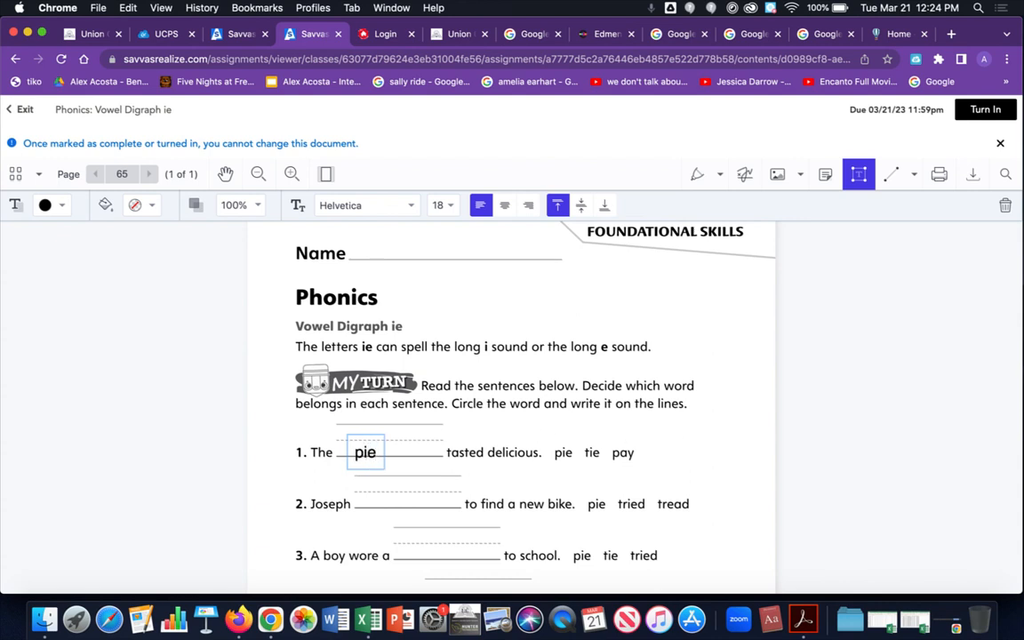
left_click(650, 450)
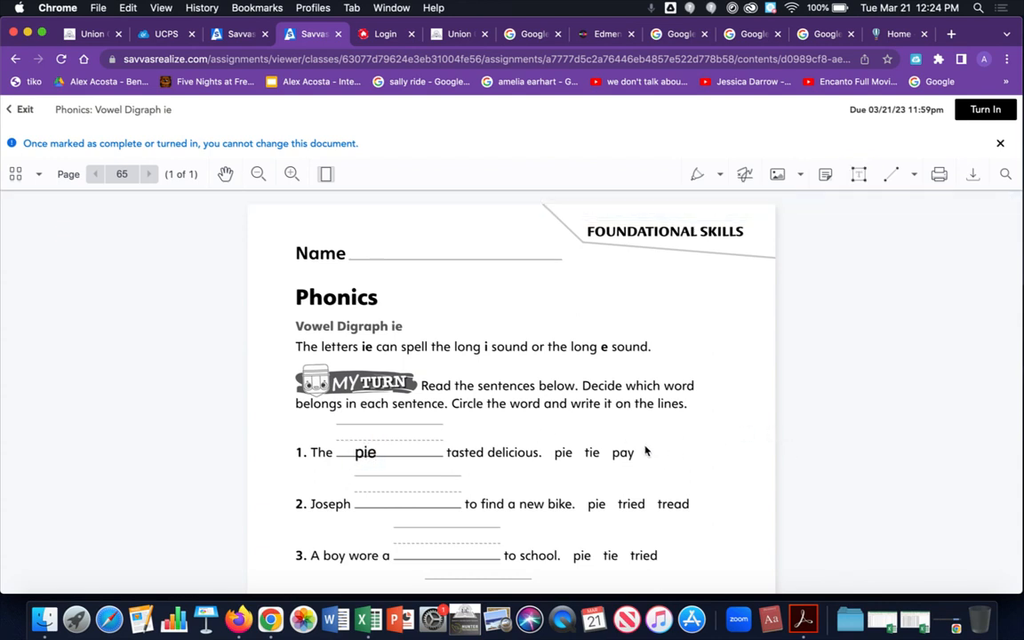
left_click(366, 452)
left_click_drag(367, 455, 368, 449)
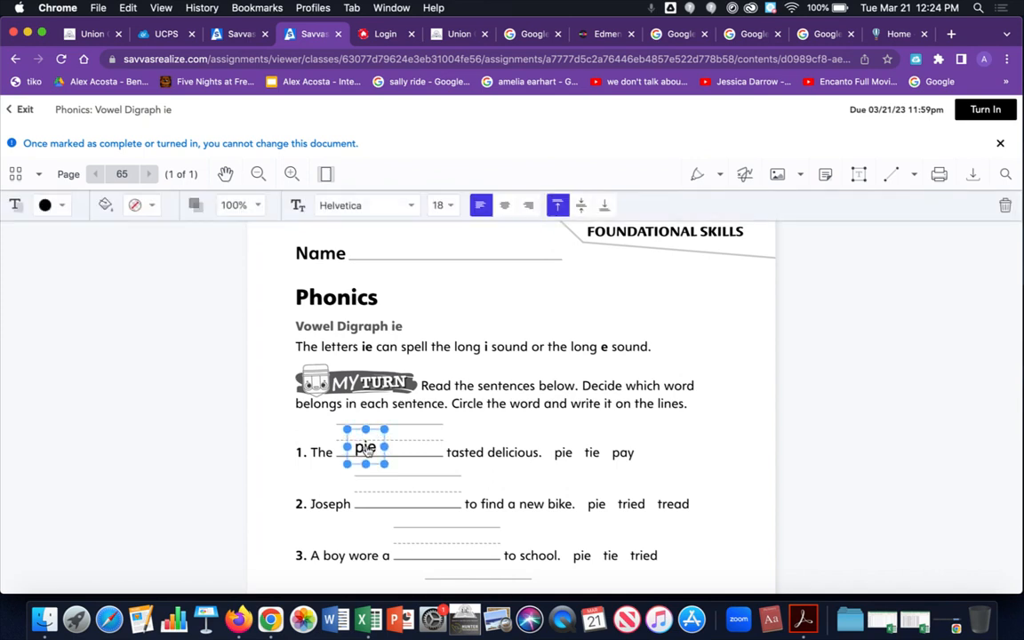
left_click(702, 445)
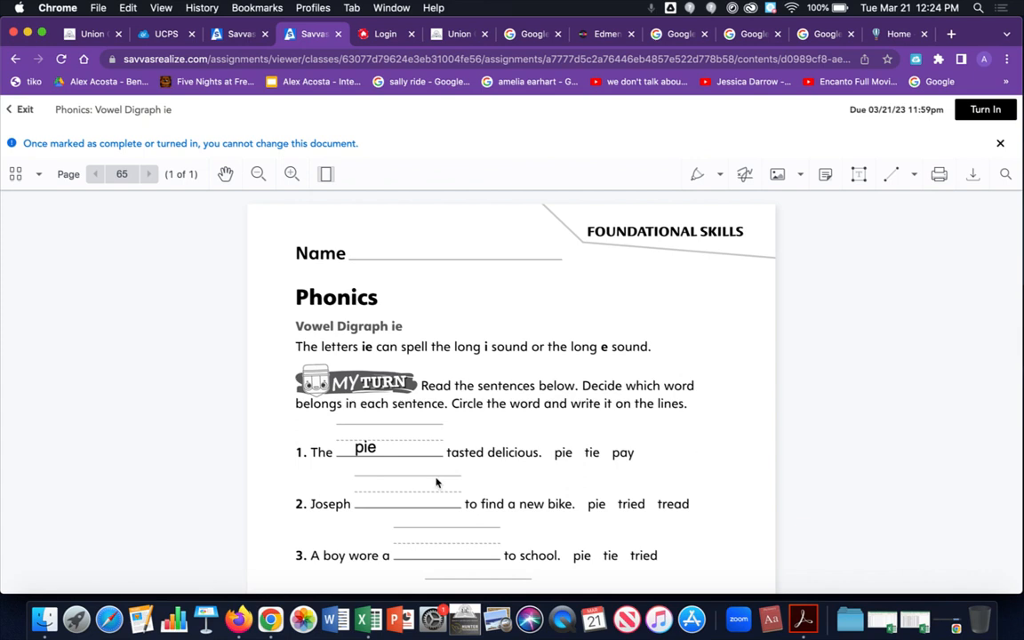
Step: Add the text "tried" in the blank of sentence 2 and move it up slightly to sit on the writing line
left_click(865, 177)
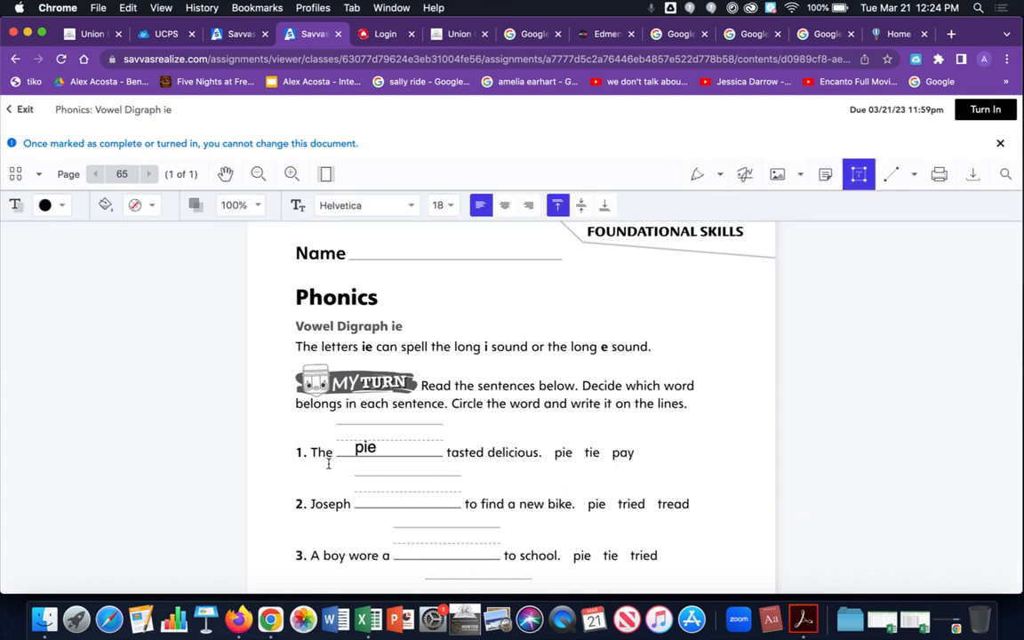
left_click(363, 495)
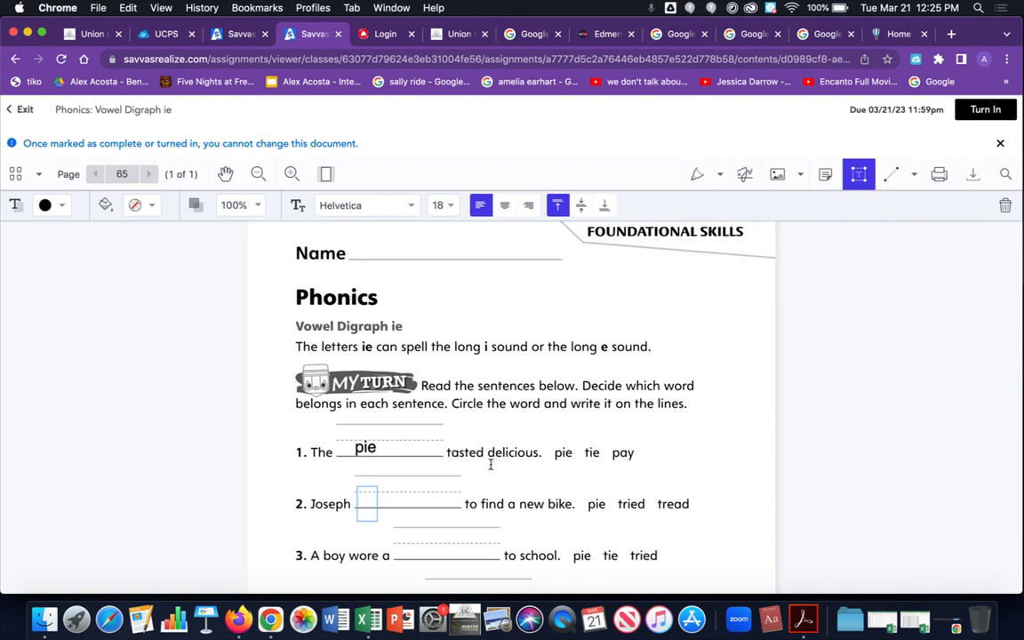
type("tried")
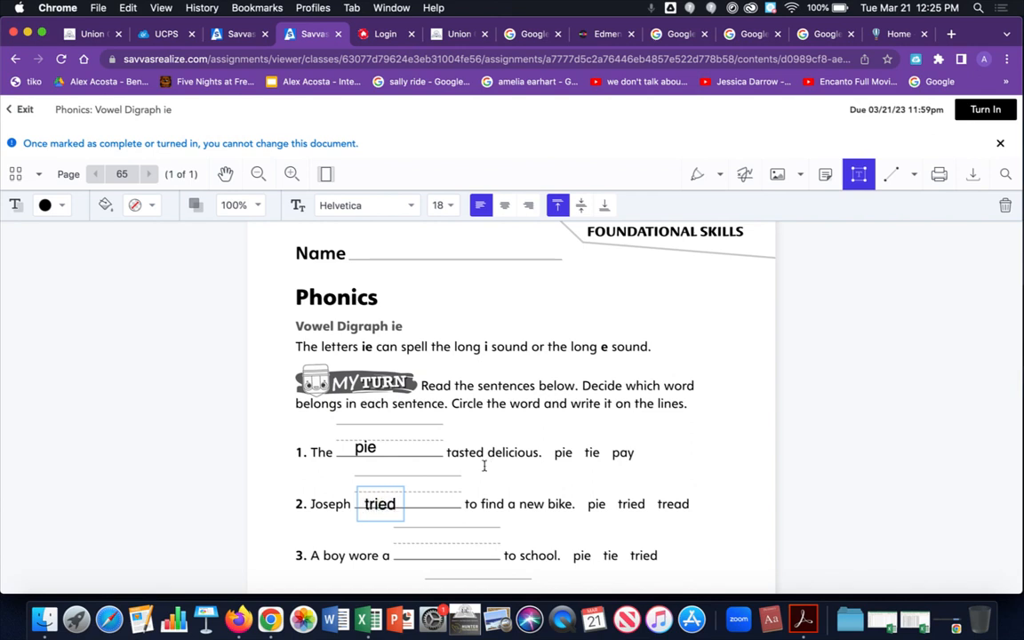
left_click(442, 525)
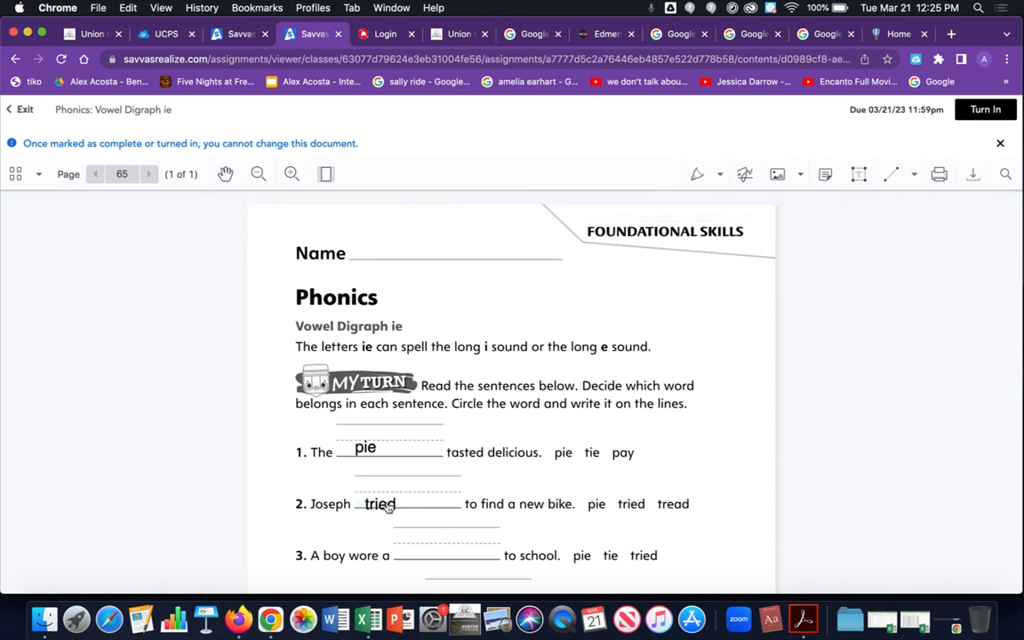
left_click_drag(388, 507, 392, 499)
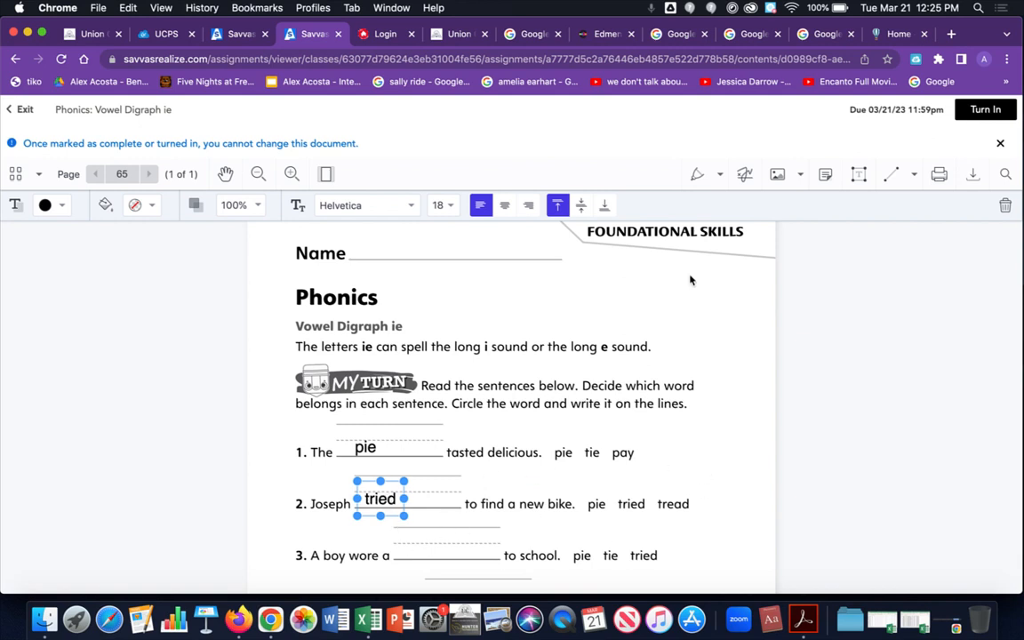
left_click(858, 174)
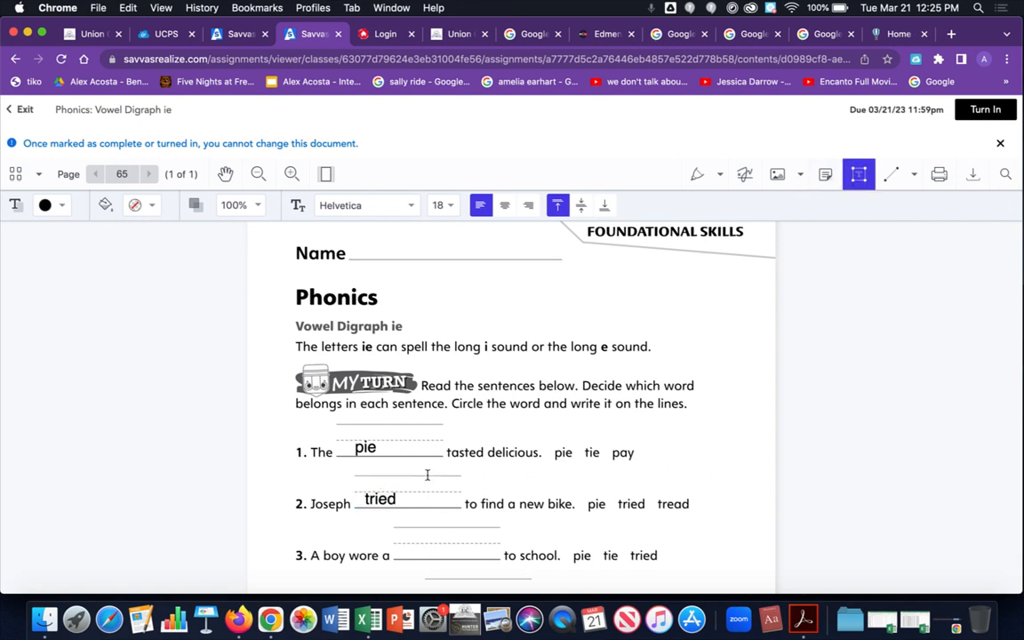
left_click(416, 551)
key("Escape")
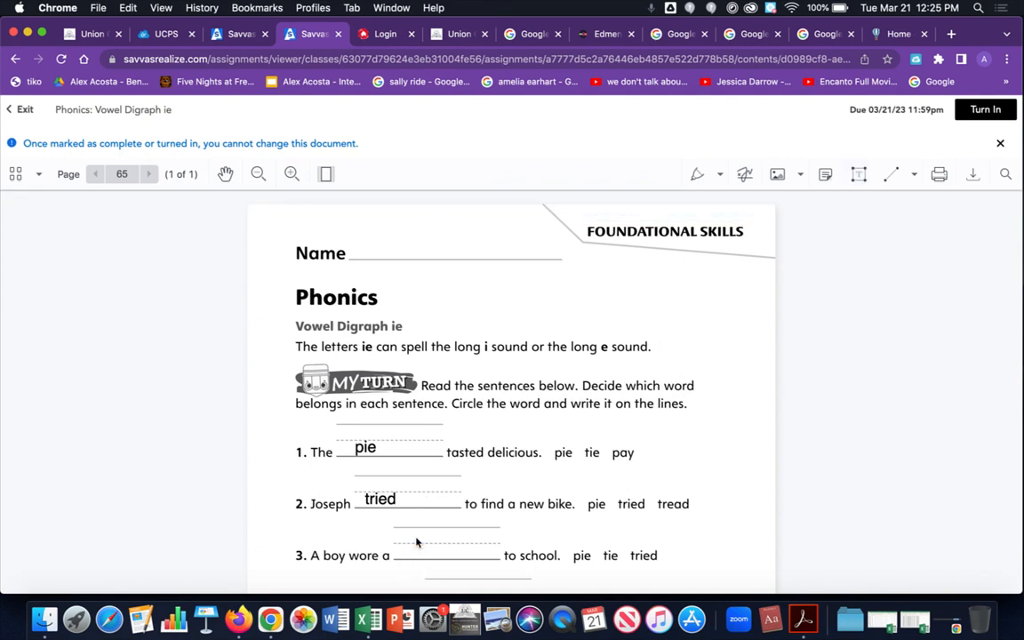
Step: Add the text "tie" in the blank of sentence 3
left_click(856, 176)
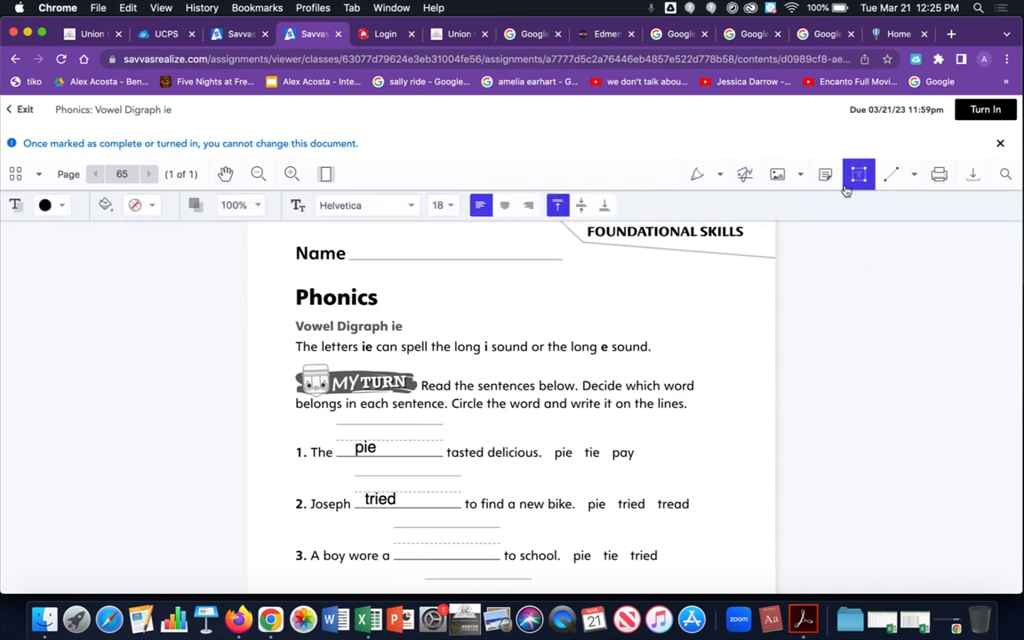
left_click(406, 539)
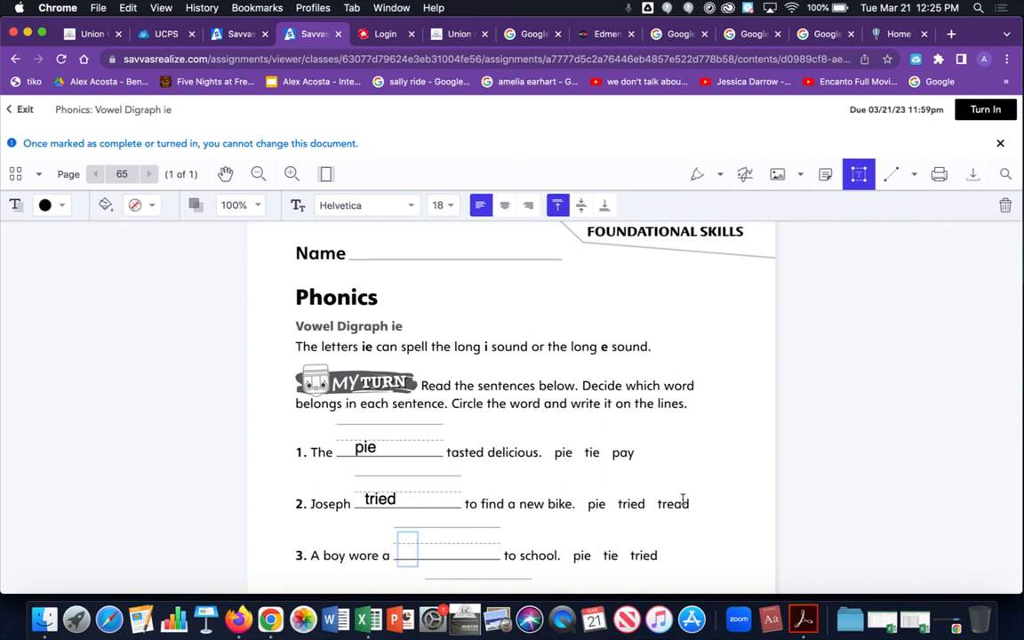
type("tie")
scroll(841, 423, "down", 5)
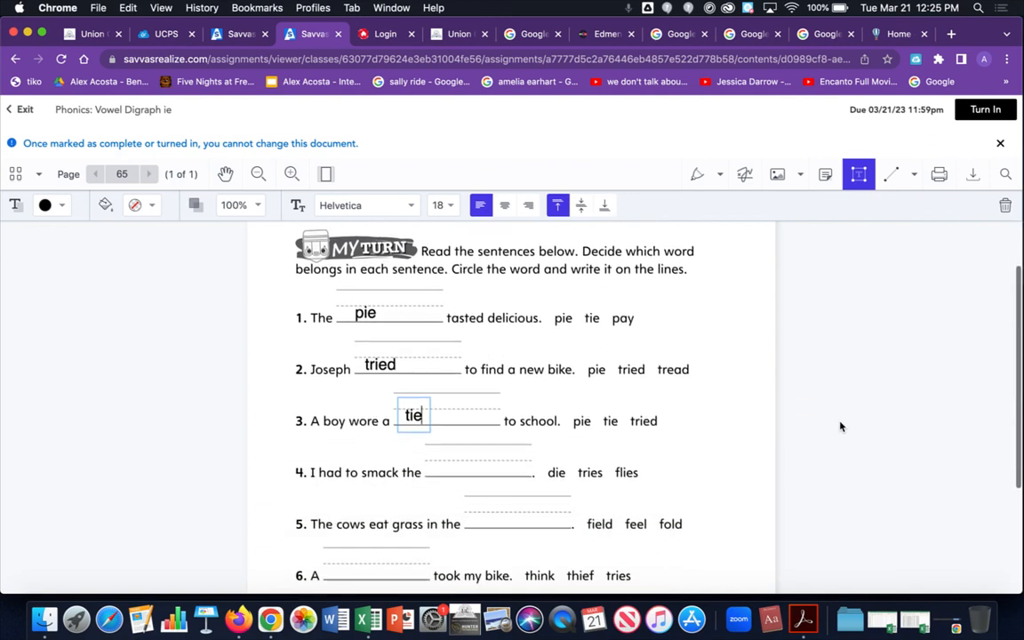
left_click(492, 454)
Step: Turn in the Phonics: Vowel Digraph ie assignment and accept the warning about additional work
scroll(492, 458, "down", 6)
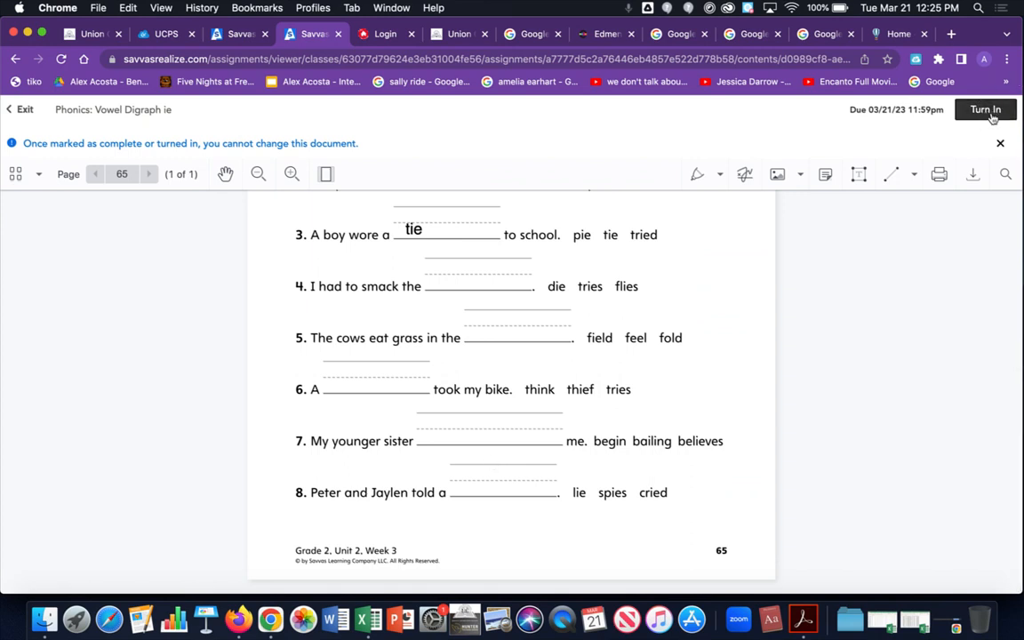
left_click(986, 111)
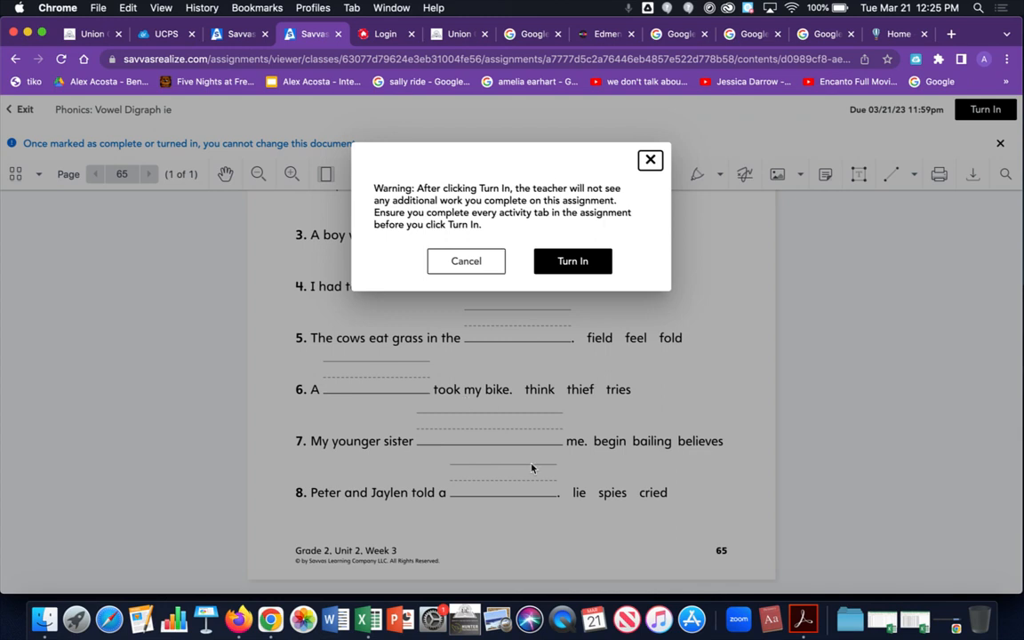
left_click(585, 269)
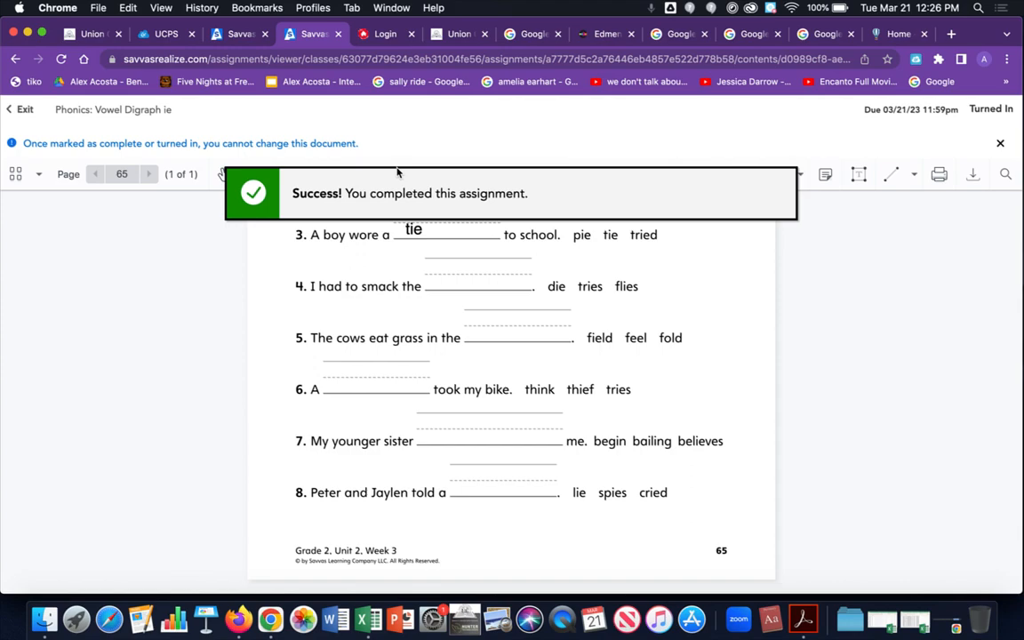
Step: Switch to the teacher's browser window and open the student's submitted work from the English Language Arts 4 302 assignments listed by student
key("ctrl+Up")
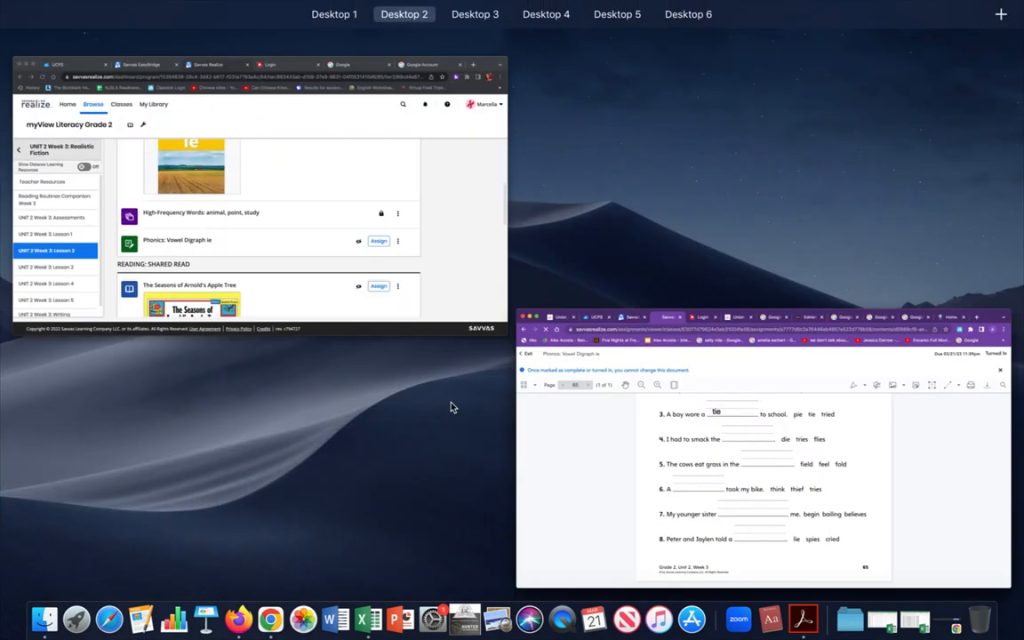
left_click(371, 256)
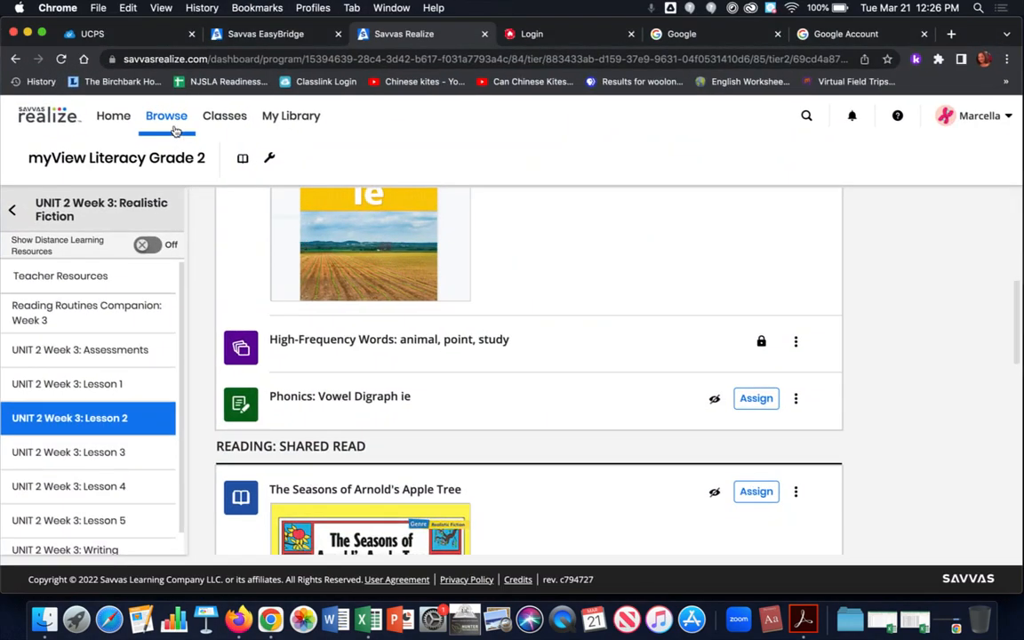
left_click(236, 120)
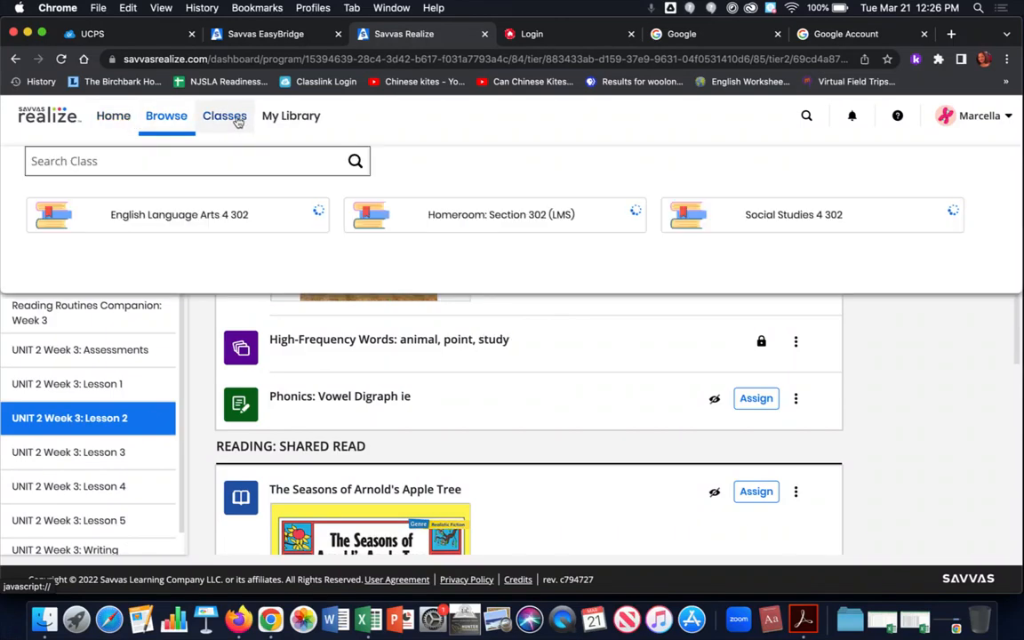
left_click(233, 119)
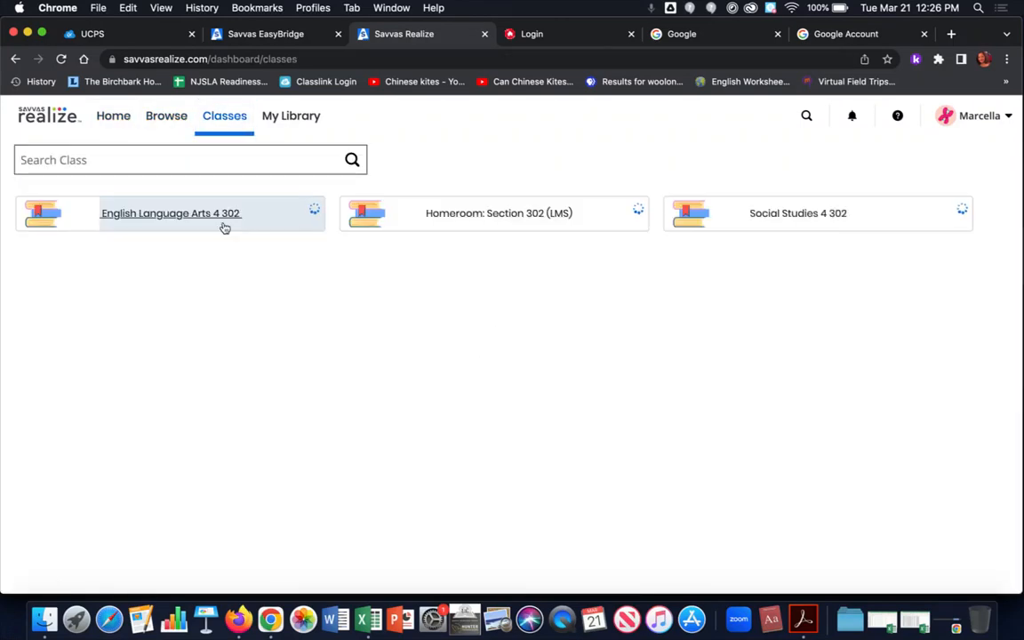
left_click(215, 224)
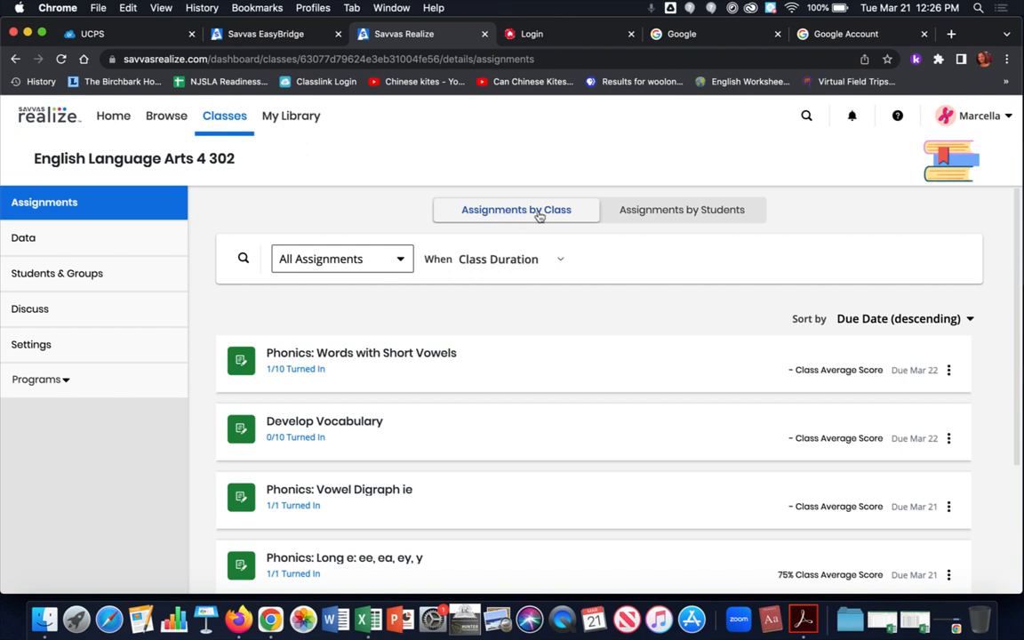
left_click(722, 217)
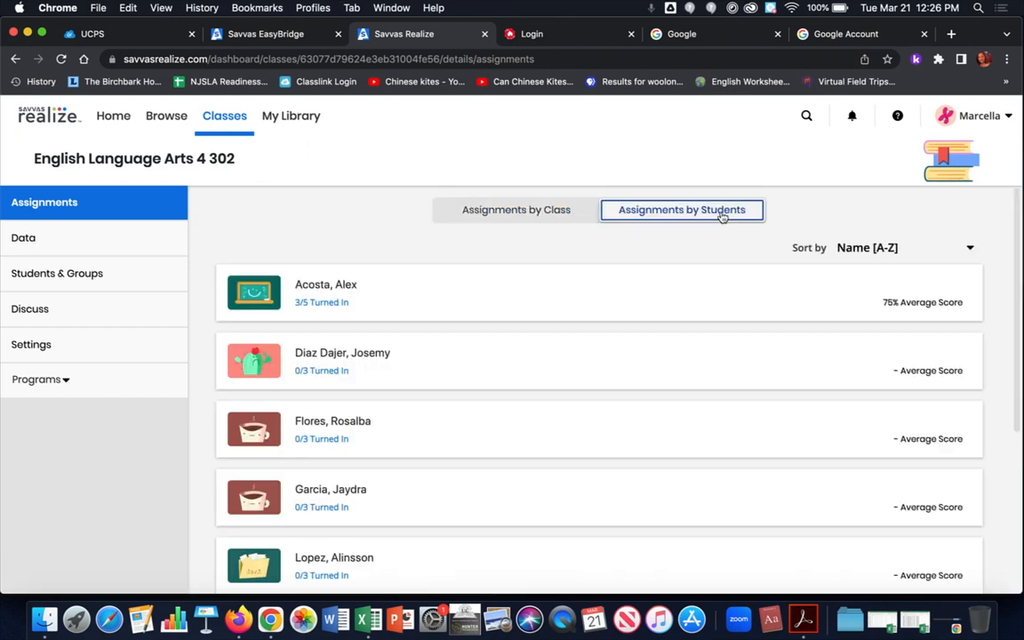
left_click(348, 299)
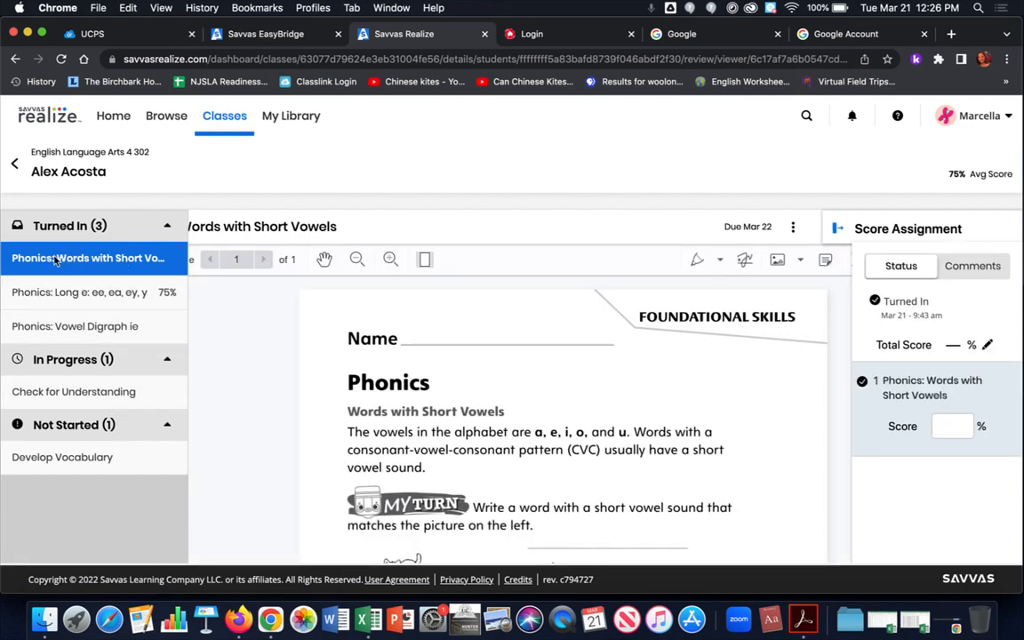
Step: Open the student's turned-in Phonics: Vowel Digraph ie assignment and review the answers written in the sentences
left_click(116, 329)
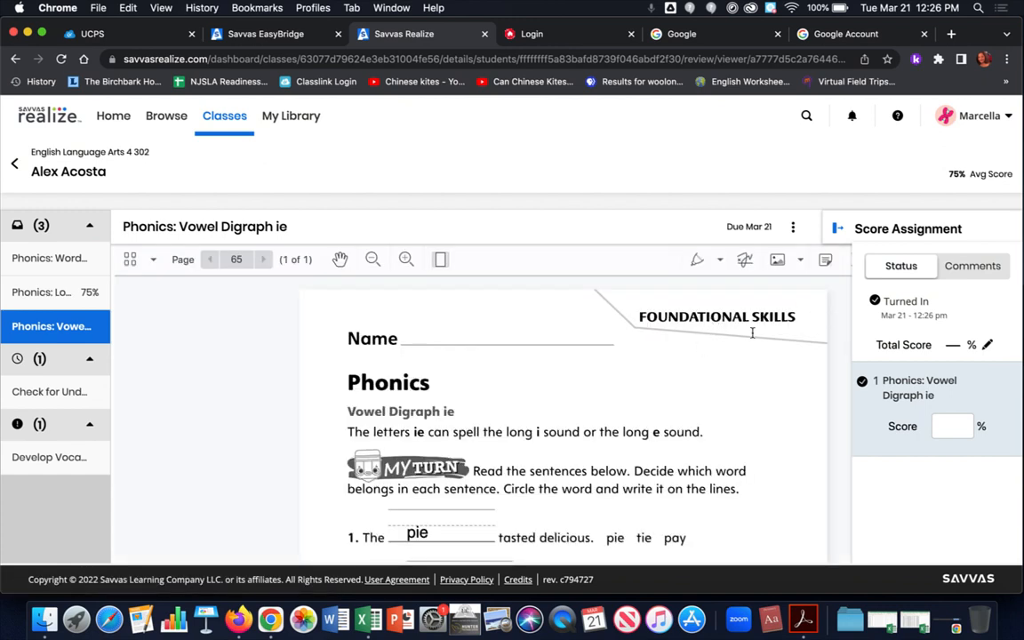
scroll(754, 333, "down", 5)
scroll(753, 338, "down", 2)
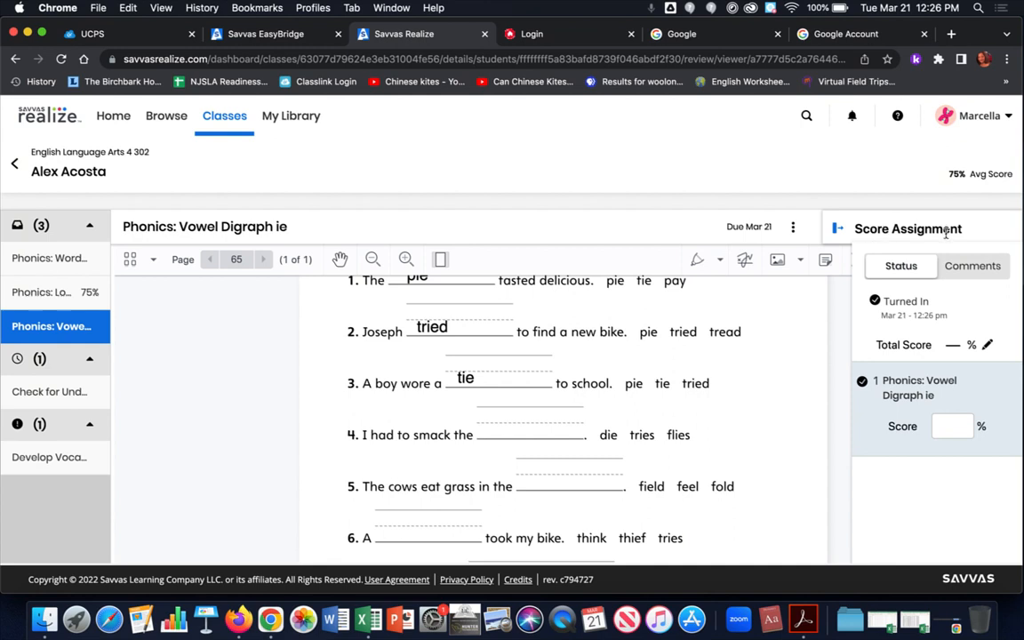
Step: Collapse the scoring pane and mark the opening name and the word "new" in sentence 2 with a yellow freeform highlight
left_click(838, 229)
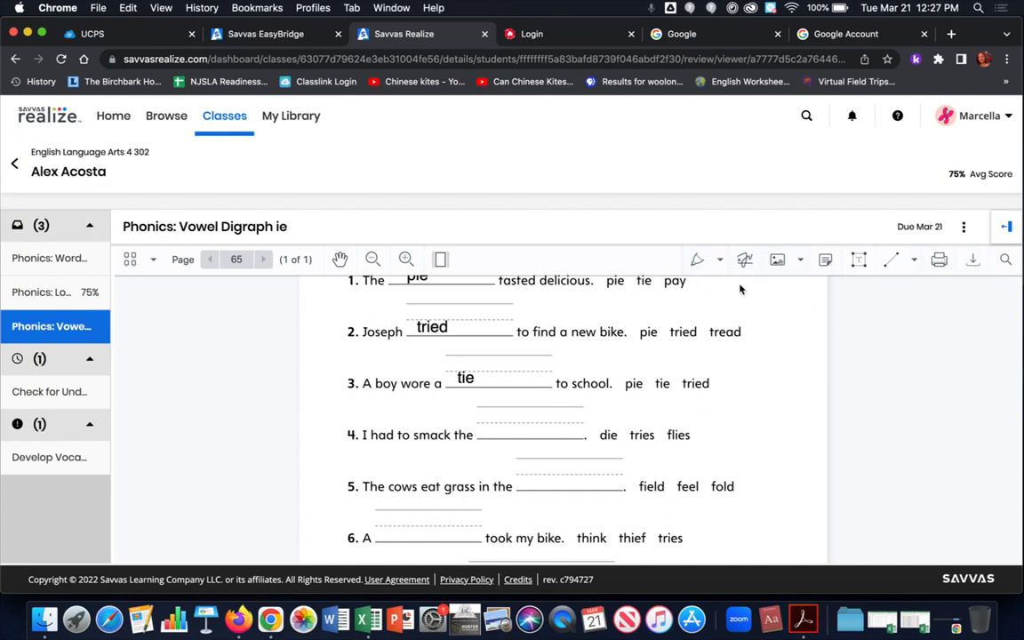
left_click(699, 260)
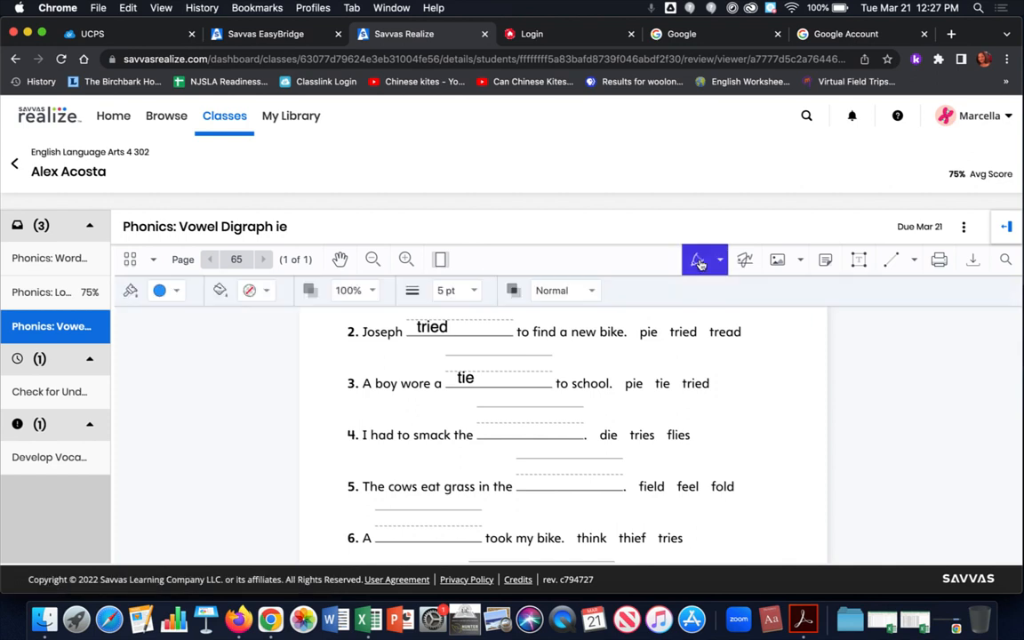
left_click(701, 262)
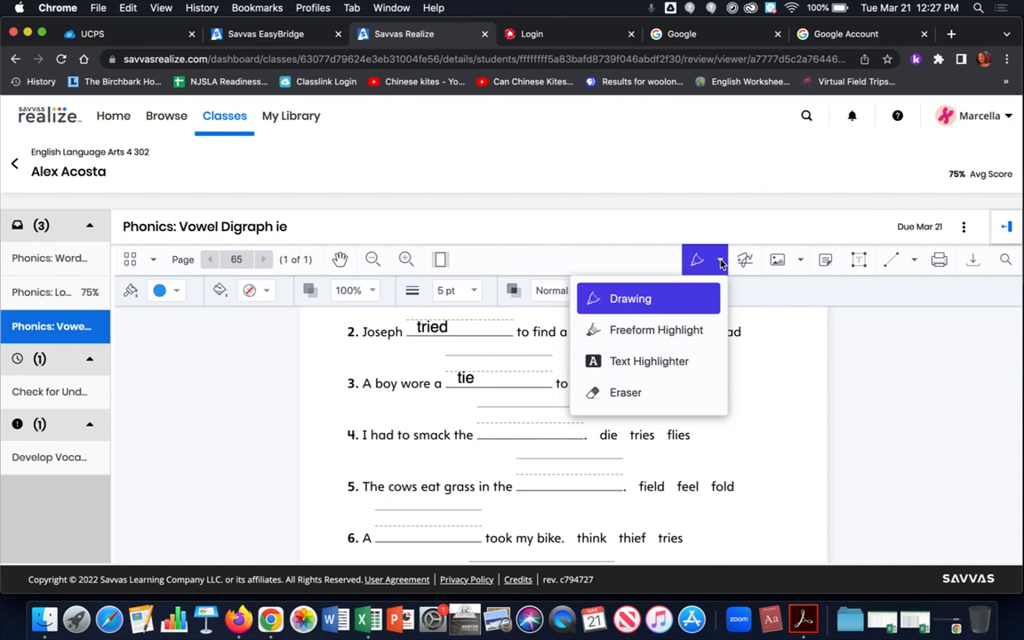
left_click(645, 331)
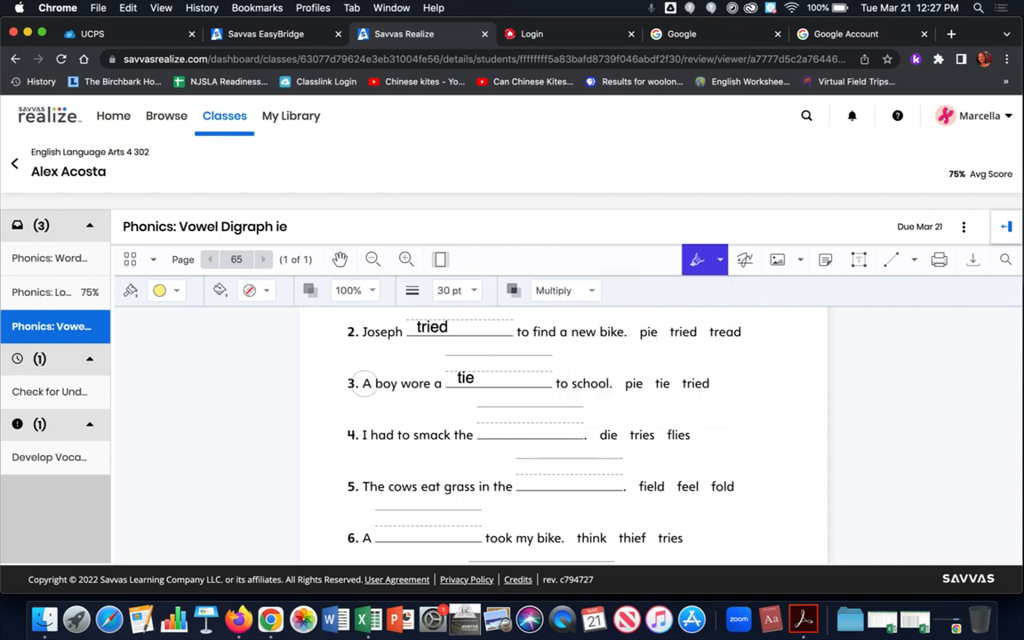
left_click_drag(360, 334, 411, 332)
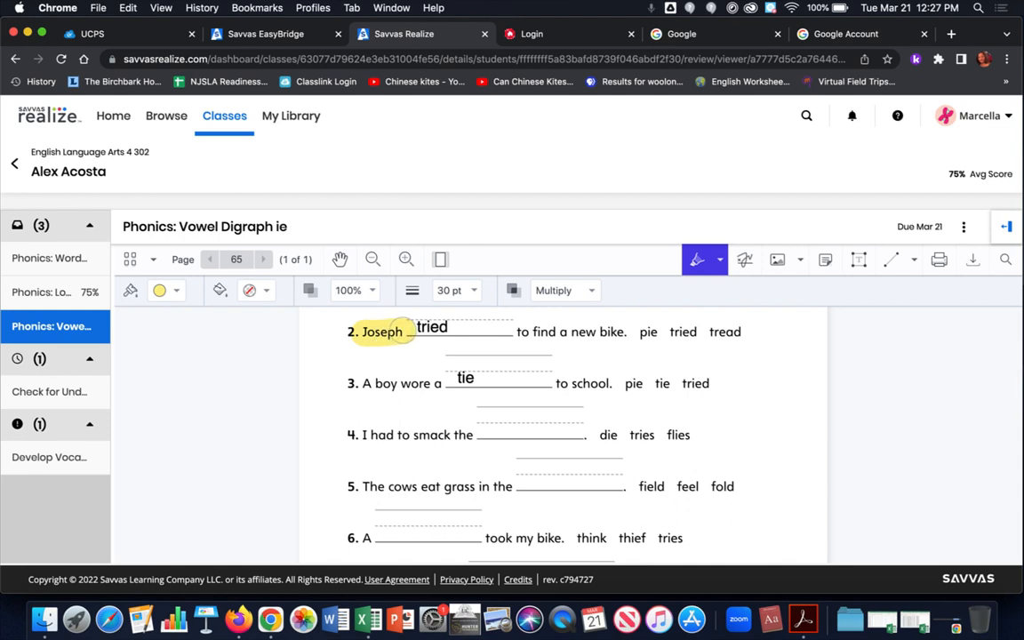
left_click_drag(565, 332, 612, 332)
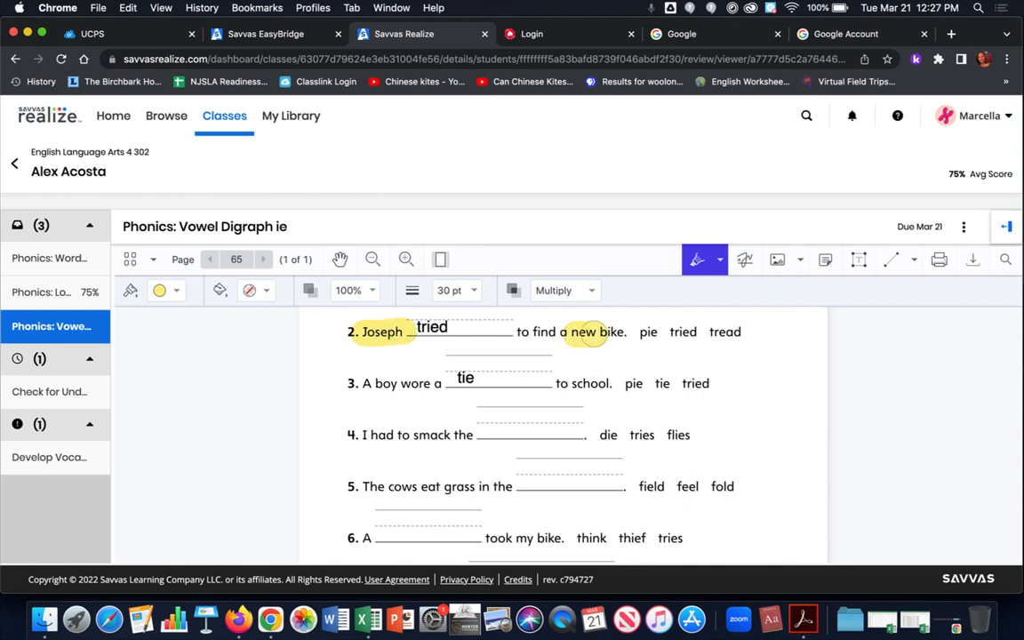
Step: Draw a blue arrow pointing at the beginning of sentence 4 on the worksheet
left_click(859, 258)
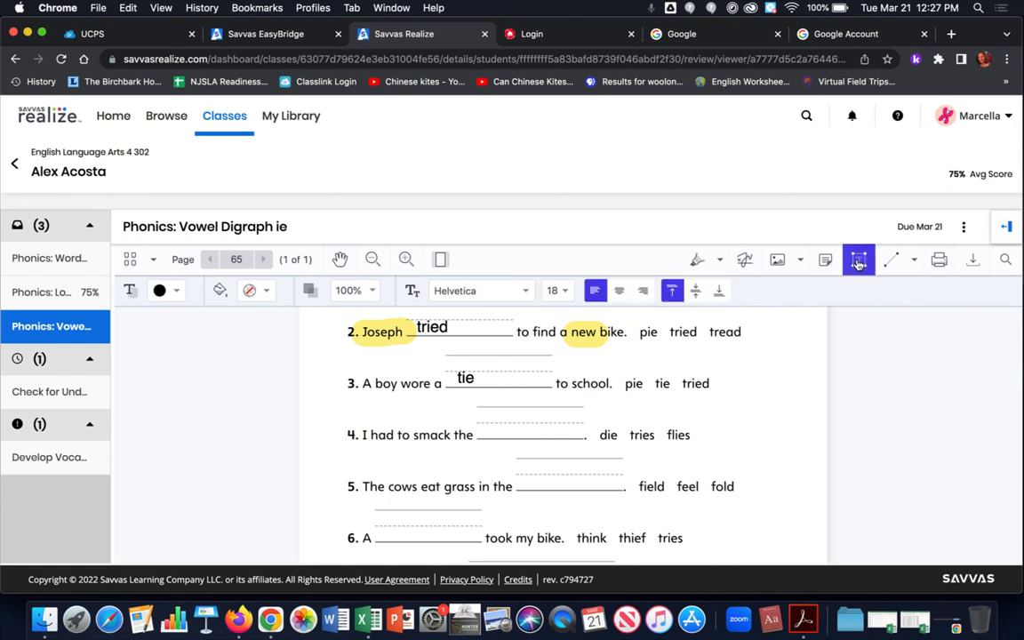
left_click(755, 409)
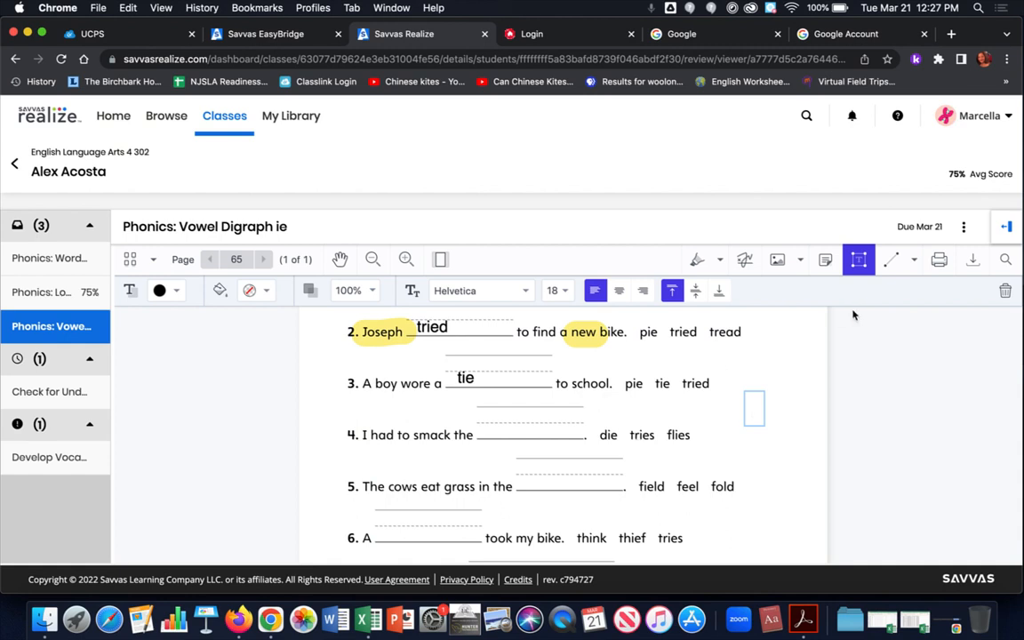
left_click(913, 259)
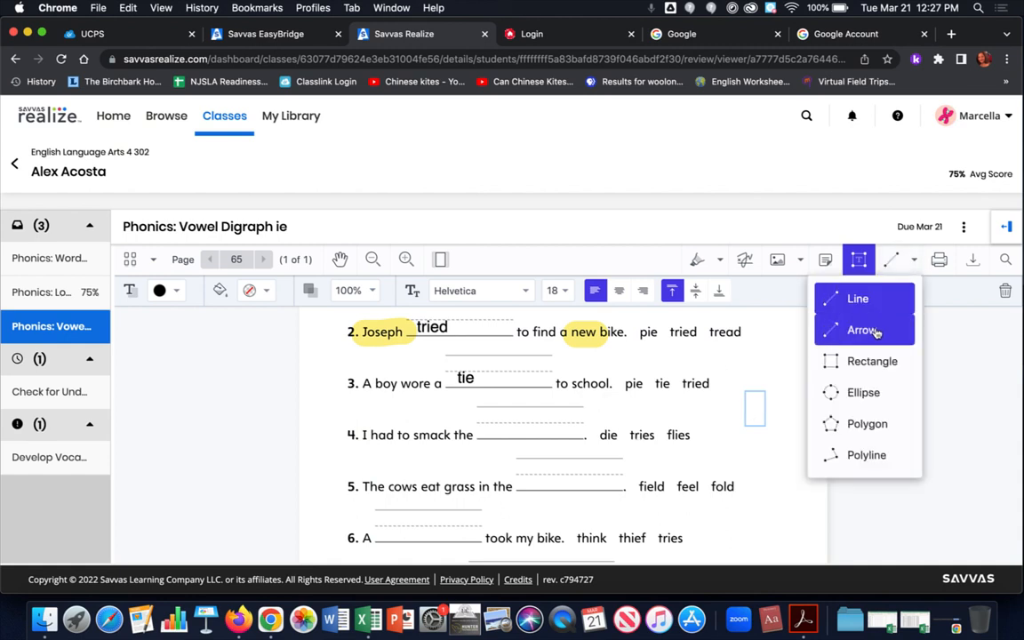
left_click(791, 299)
left_click_drag(318, 467, 374, 445)
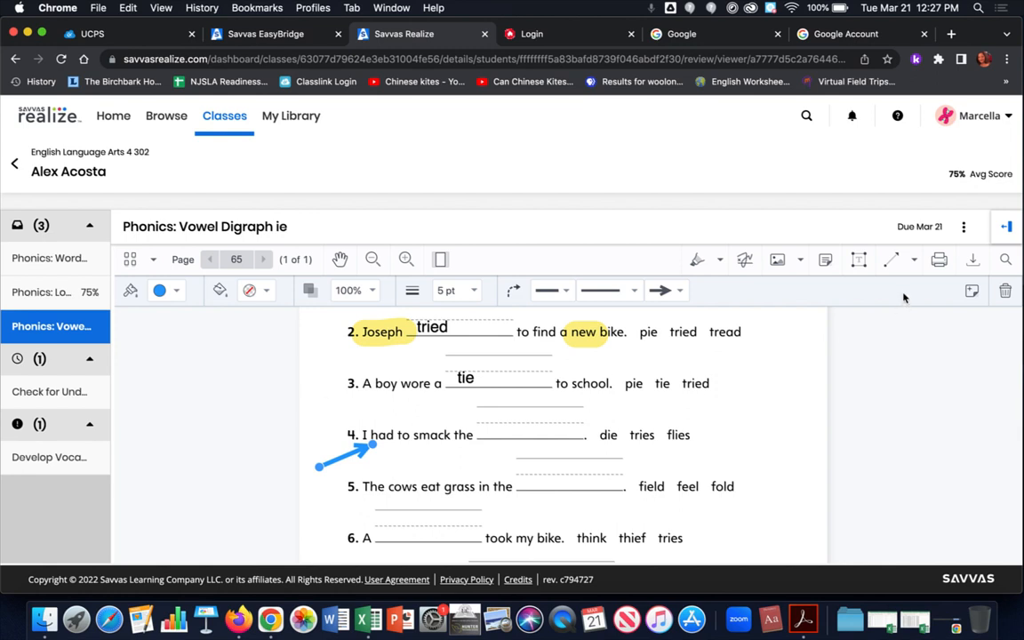
left_click(894, 260)
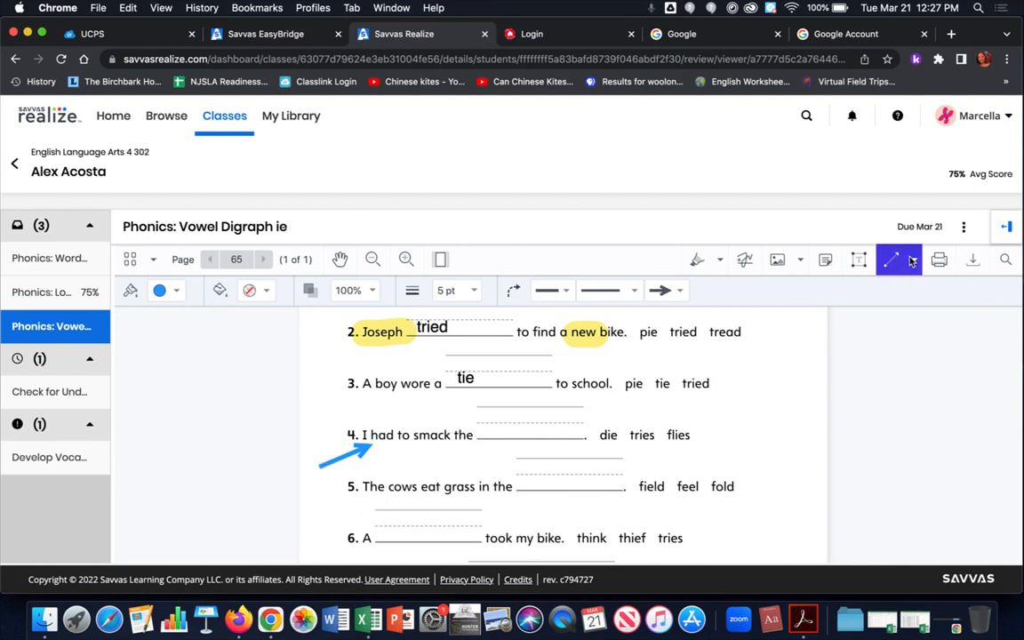
left_click(914, 258)
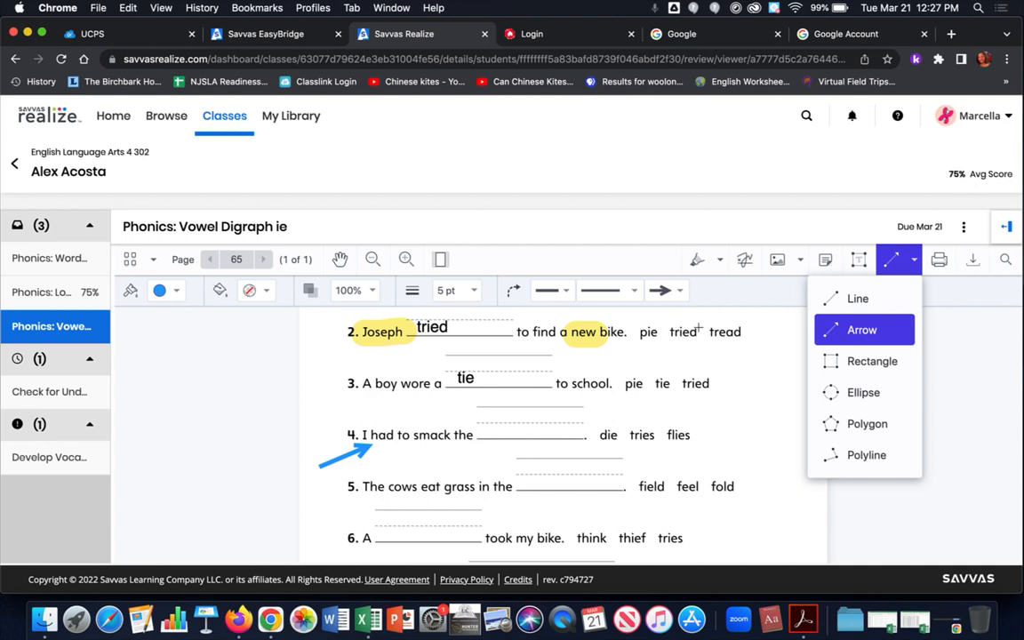
left_click(774, 299)
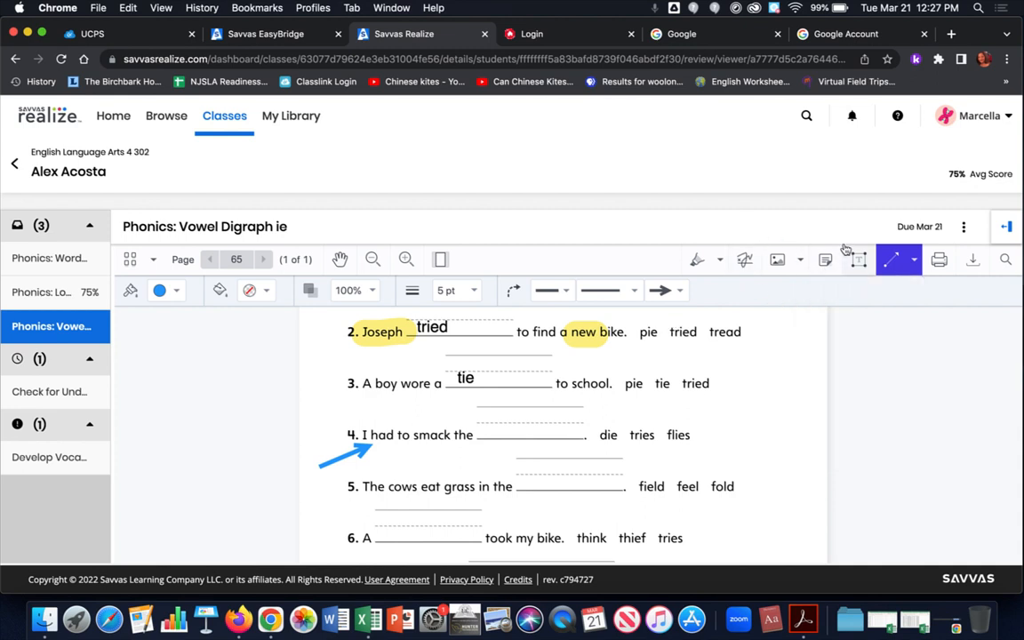
Step: Post the comment "Practice makes perfect" on the student's assignment
left_click(1008, 228)
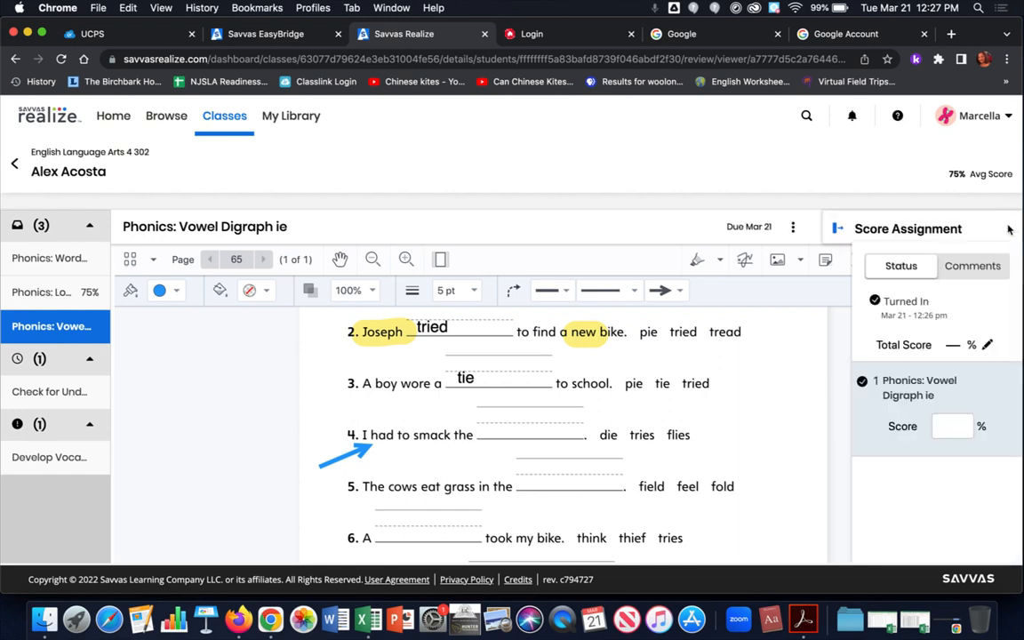
left_click(974, 269)
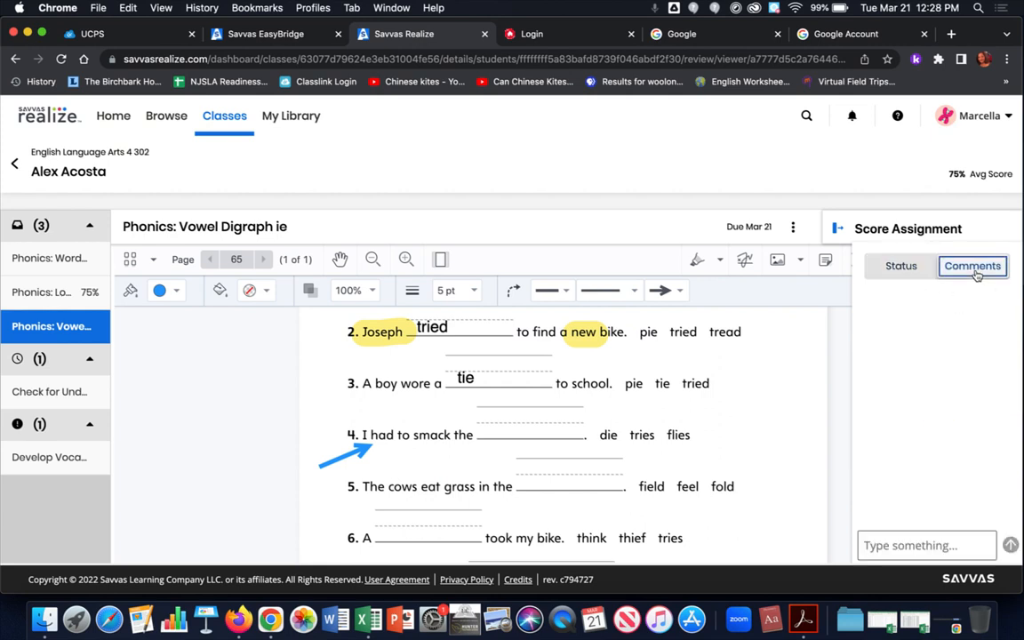
left_click(871, 545)
type("Practice")
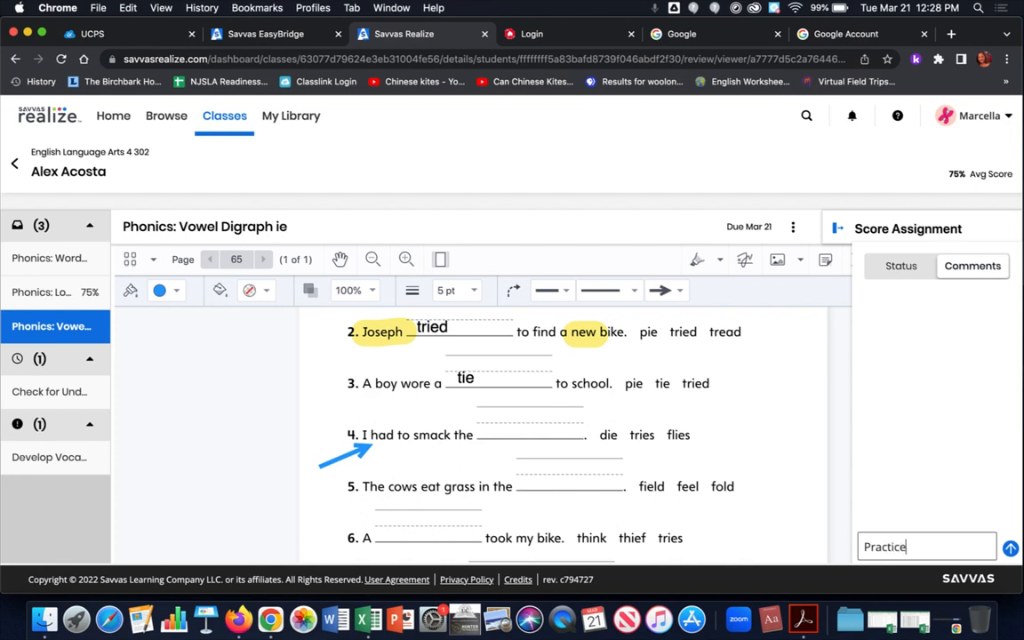
type(" M makes perfect")
left_click(1010, 549)
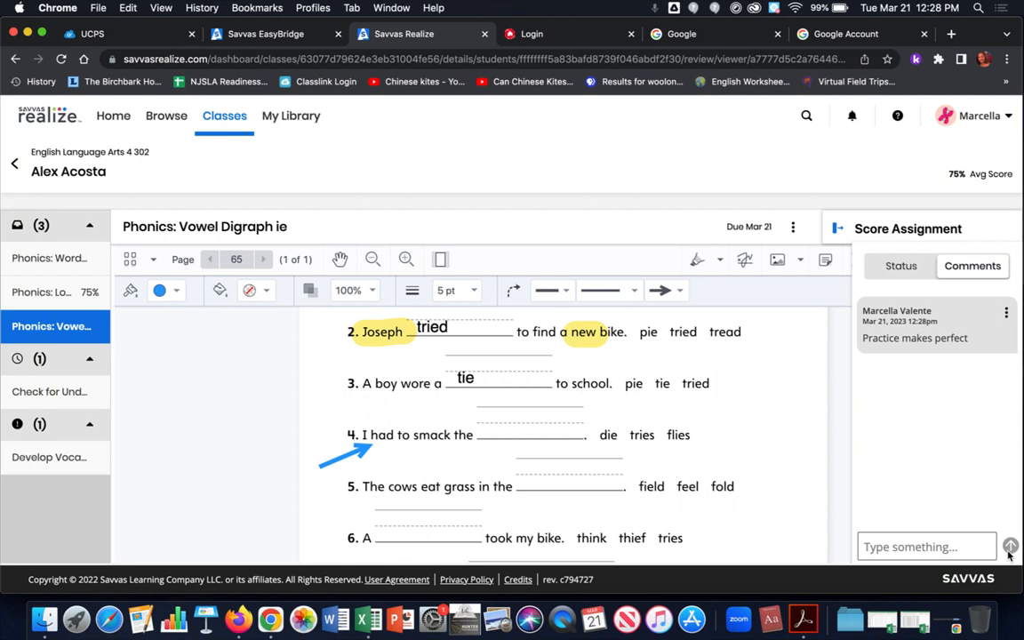
Step: Give the Phonics: Vowel Digraph ie item a score of 75%
left_click(901, 266)
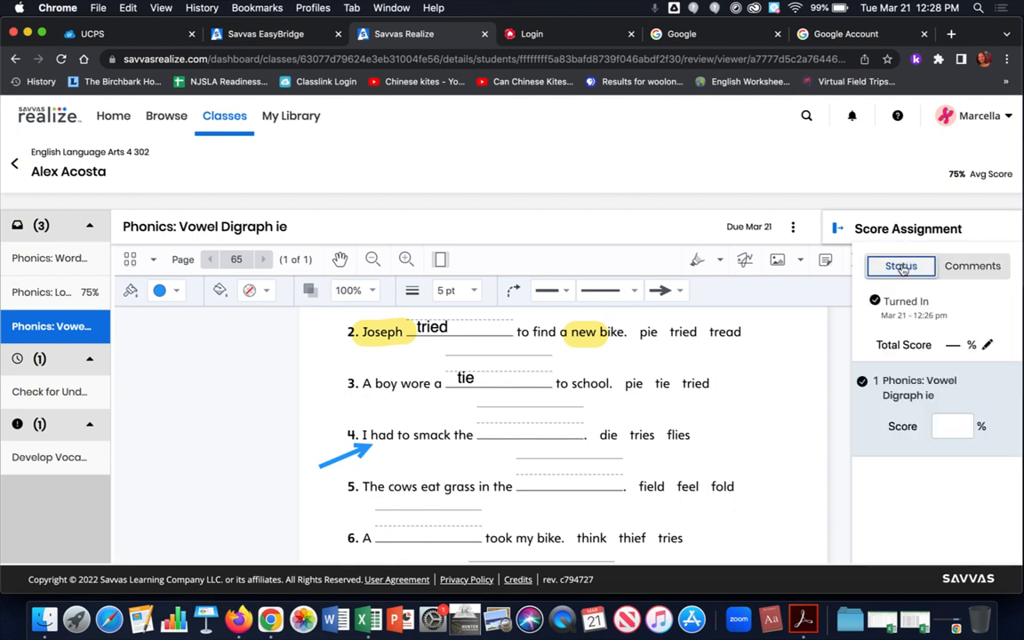
left_click(951, 428)
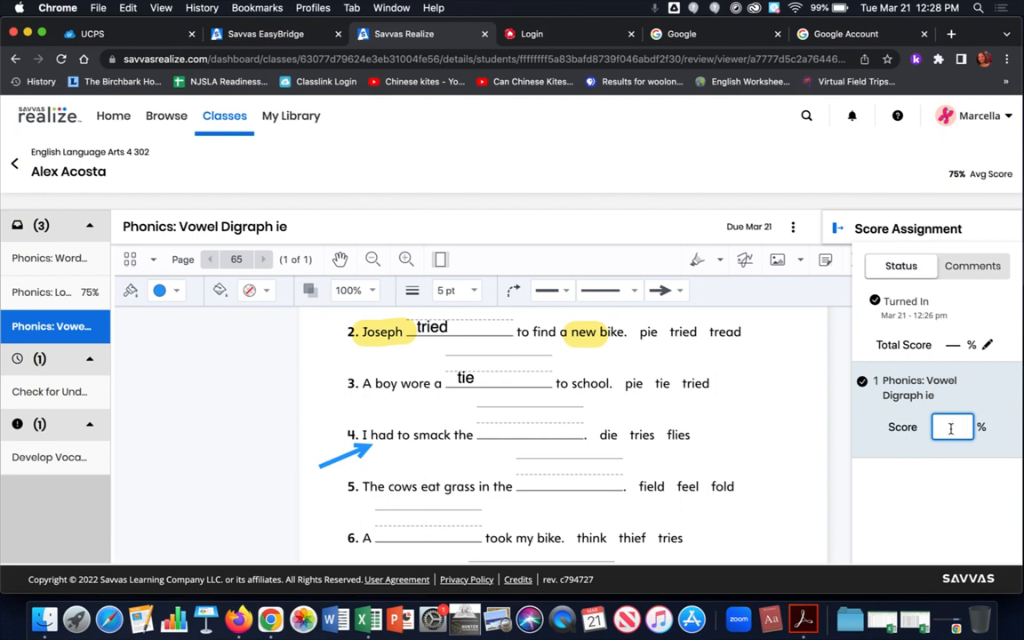
type("75")
key("Return")
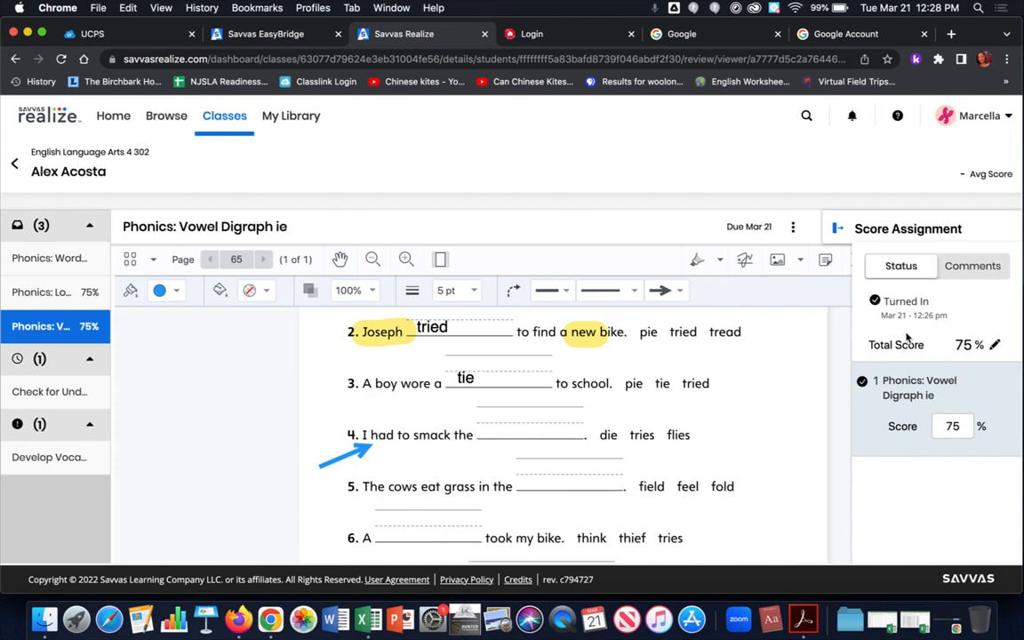
Step: Override the assignment's total score with 78%
left_click(995, 348)
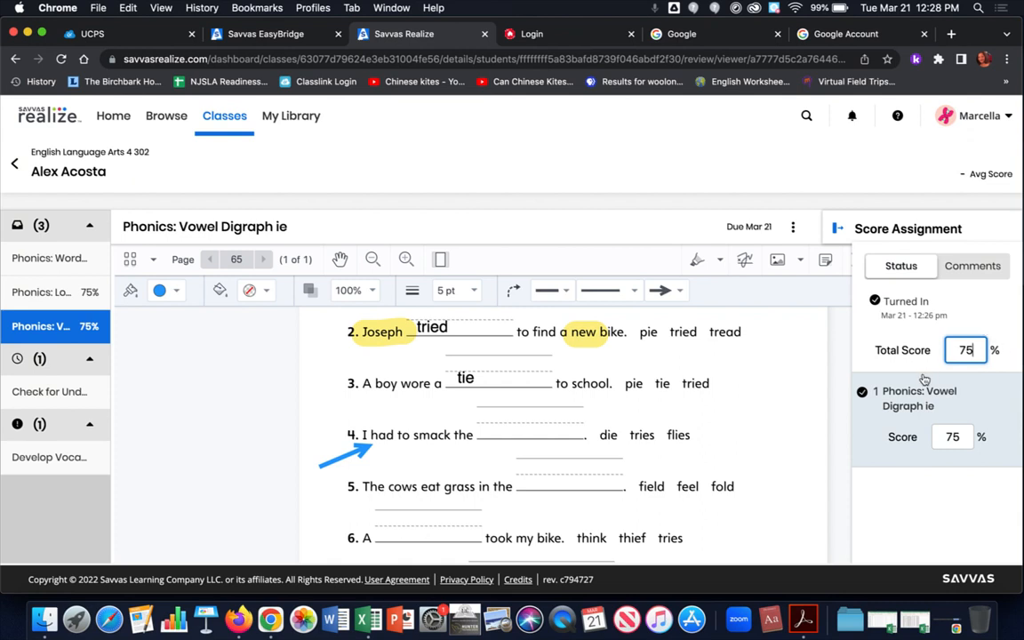
key("BackSpace")
type("8")
key("Return")
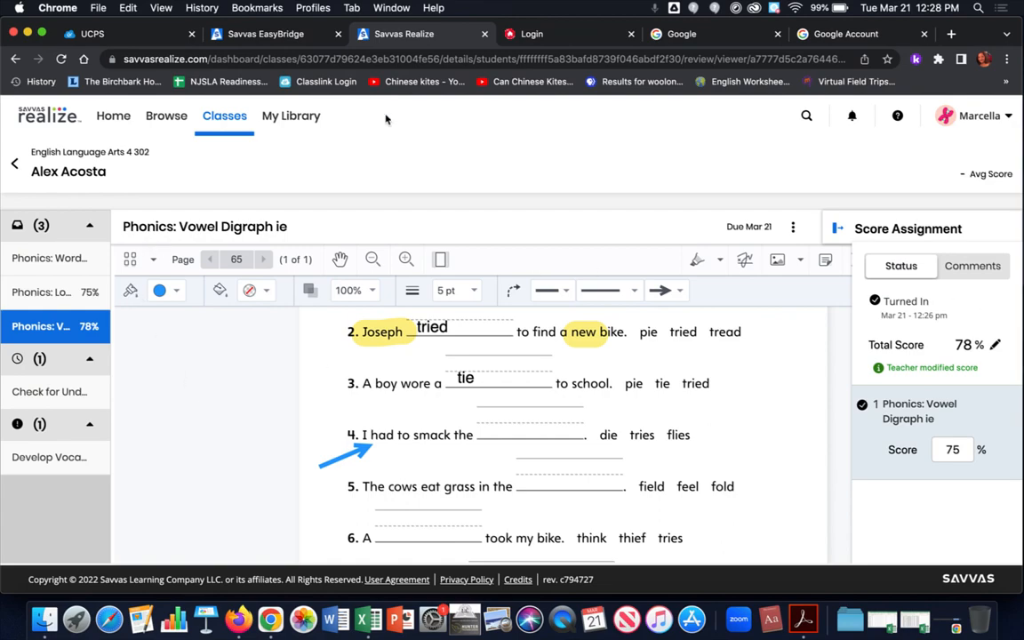
Step: Switch to the student's browser window and open the grades for English Language Arts 4 302
key("ctrl+Up")
left_click(455, 198)
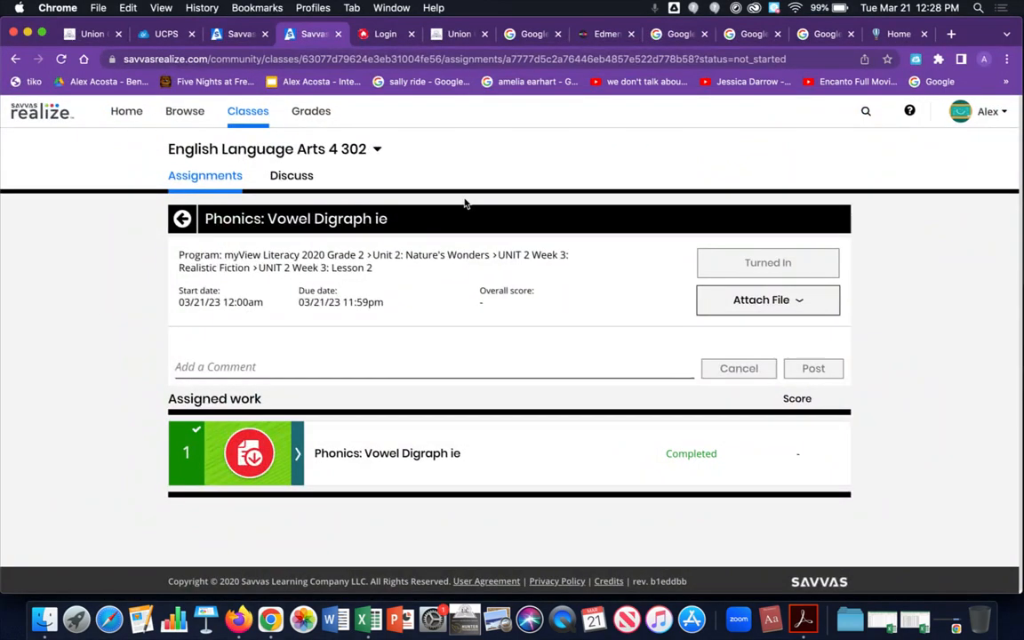
left_click(312, 113)
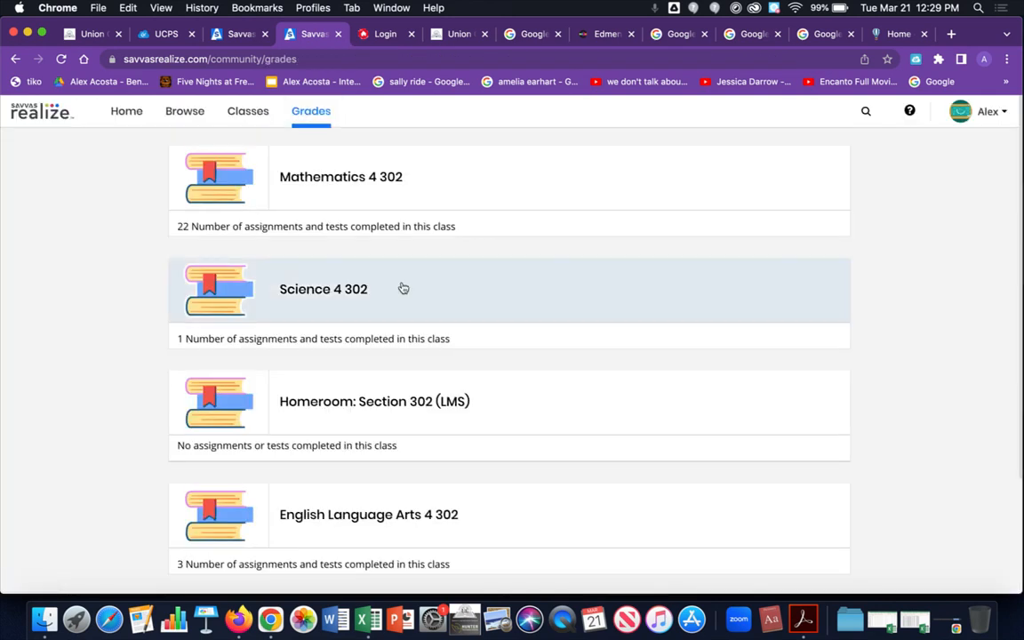
scroll(400, 288, "down", 1)
left_click(358, 518)
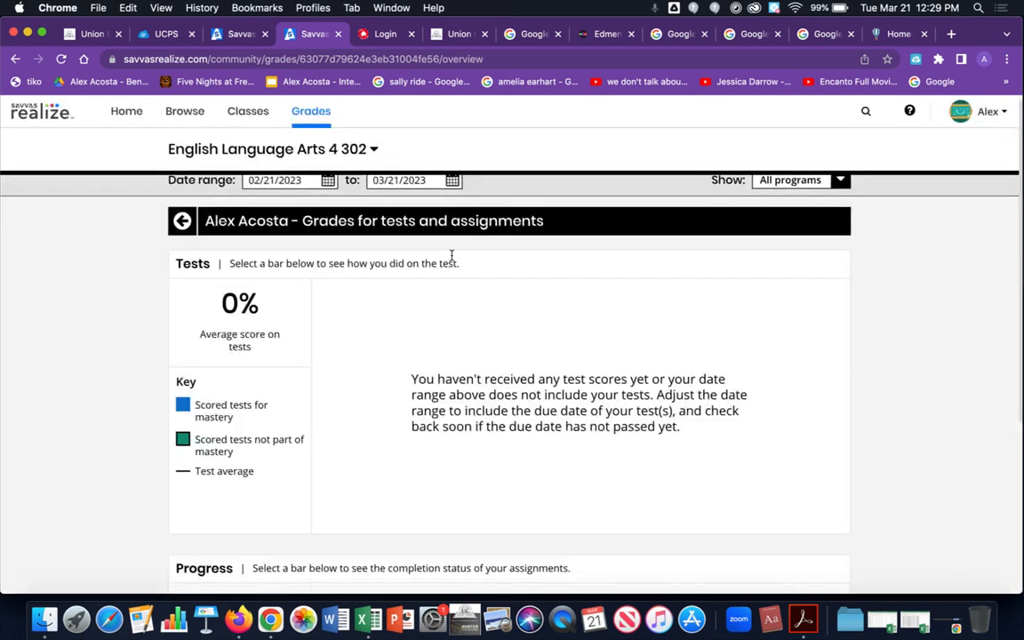
Step: Open the list of assignments completed on time from the Progress chart
scroll(451, 256, "up", 1)
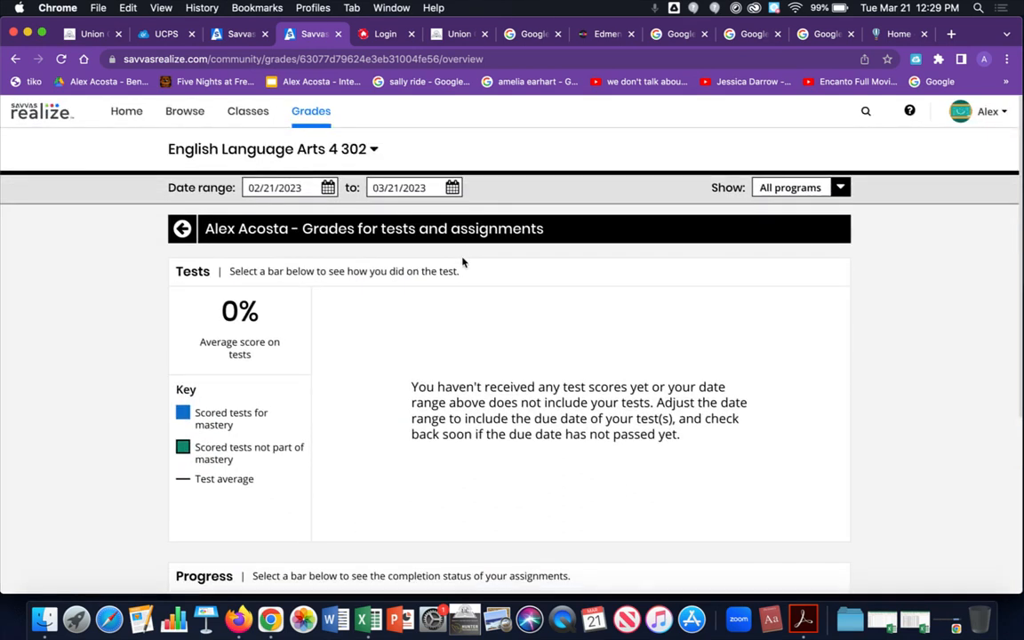
scroll(455, 349, "down", 5)
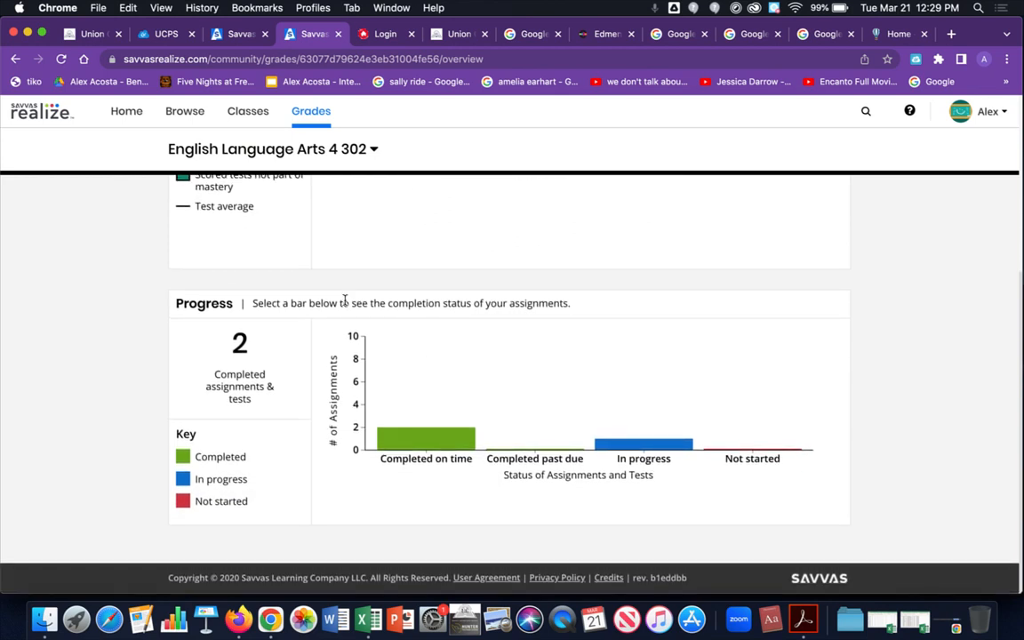
left_click(434, 442)
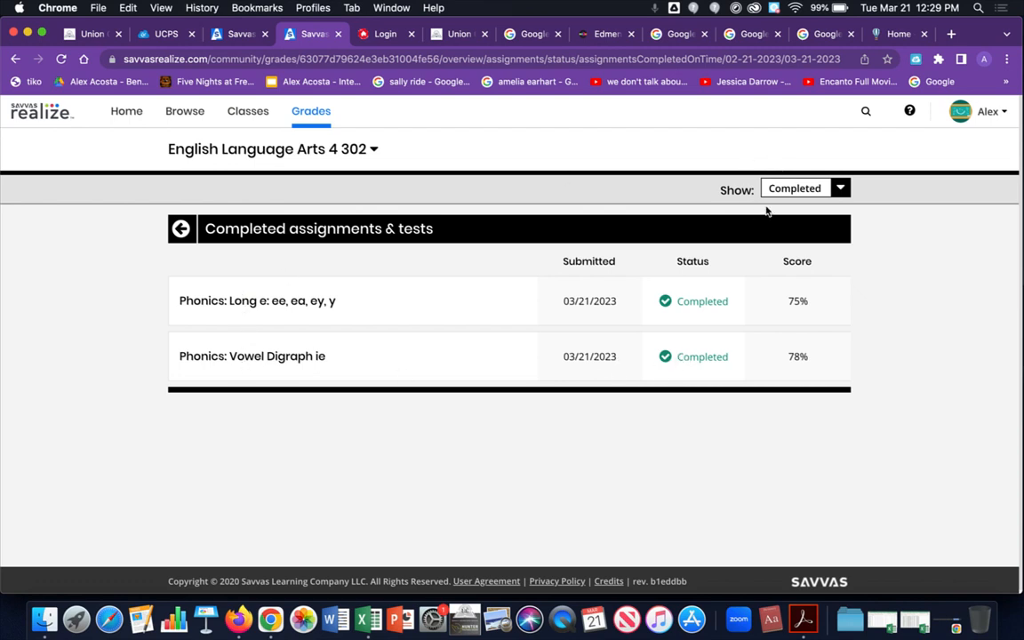
Step: Show the in-progress assignments and tests, and return to the completed ones to compare the two lists
left_click(837, 190)
left_click(838, 190)
left_click(838, 191)
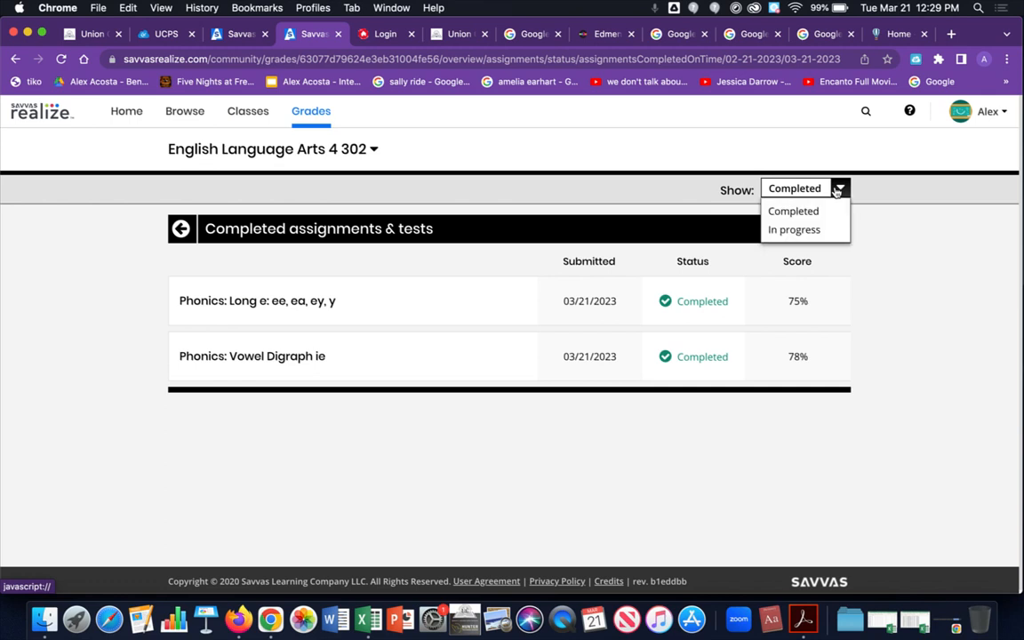
left_click(816, 230)
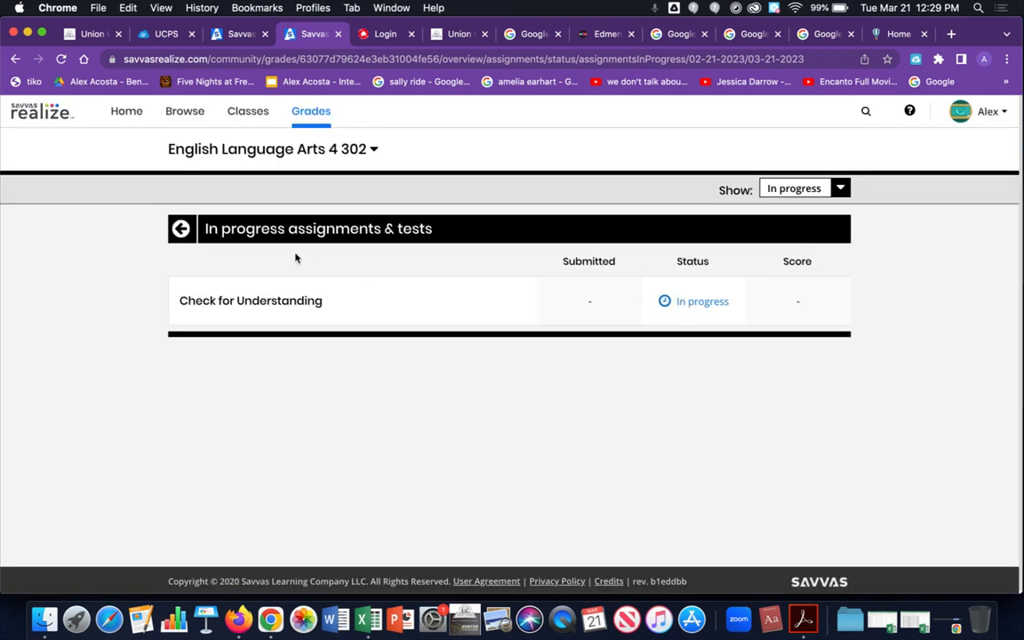
left_click(843, 192)
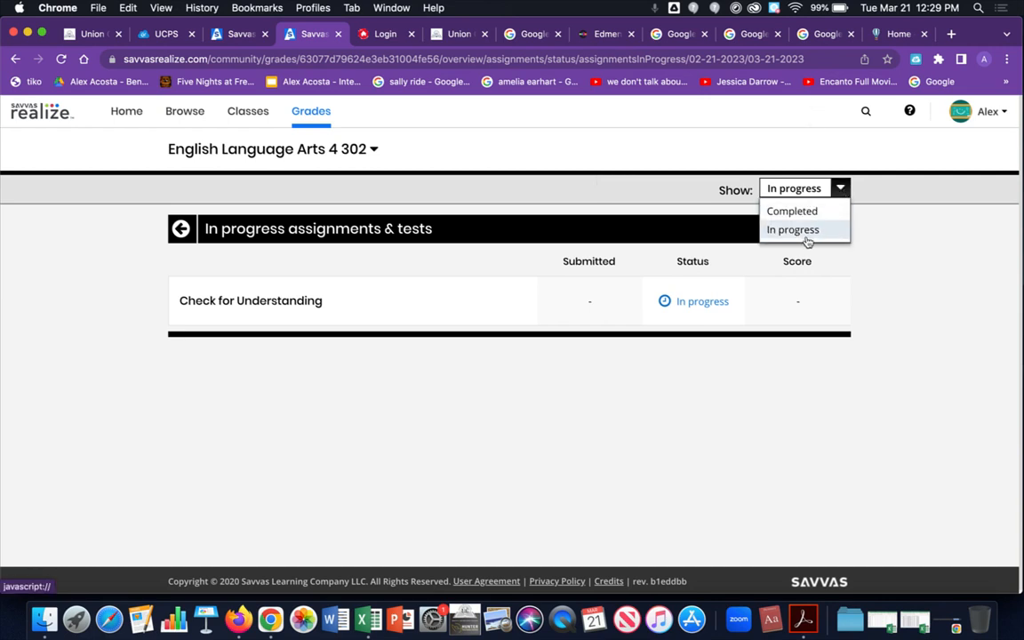
left_click(778, 212)
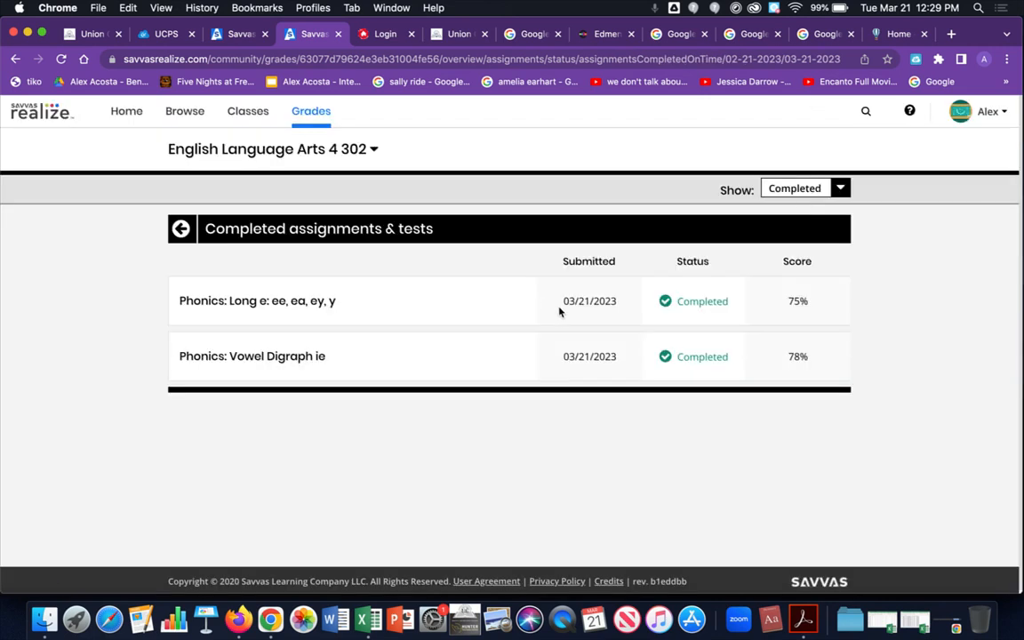
Step: Open the English Language Arts 4 302 class assignments and show the completed ones
left_click(256, 117)
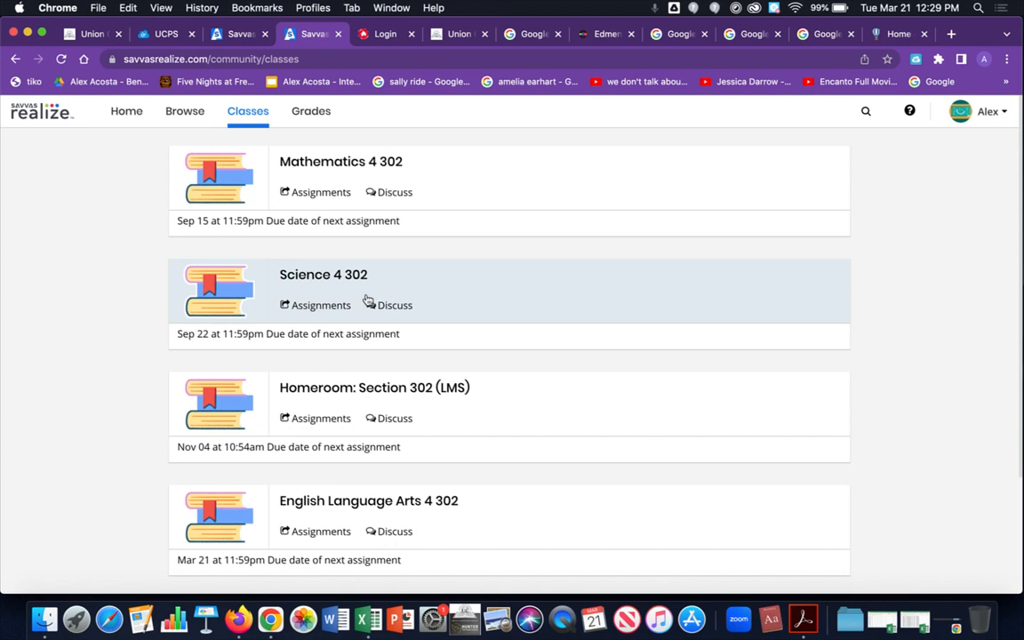
scroll(366, 320, "down", 1)
scroll(300, 534, "down", 1)
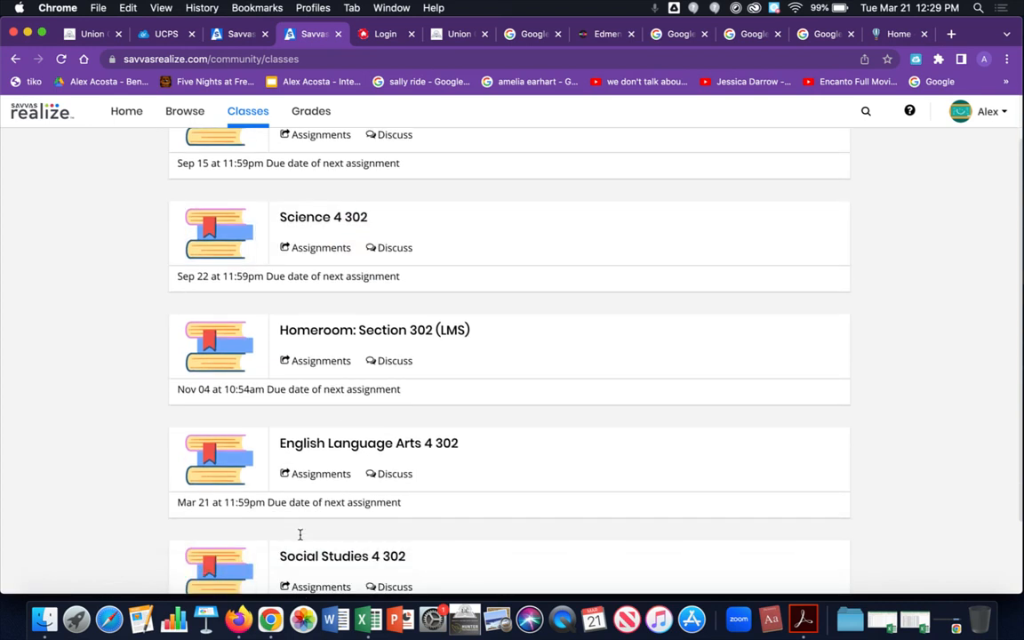
left_click(324, 476)
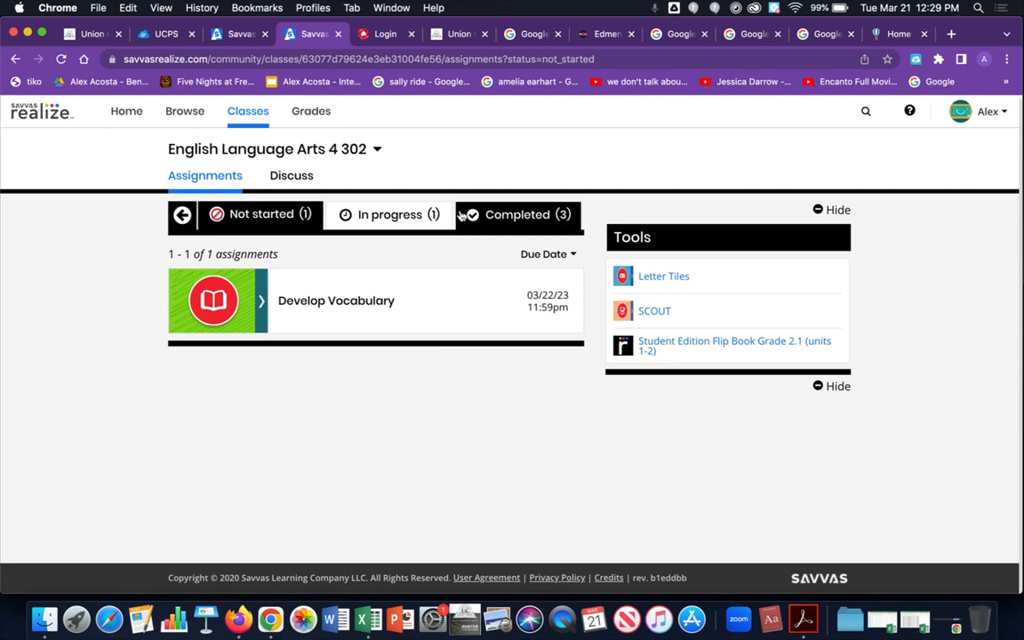
left_click(542, 220)
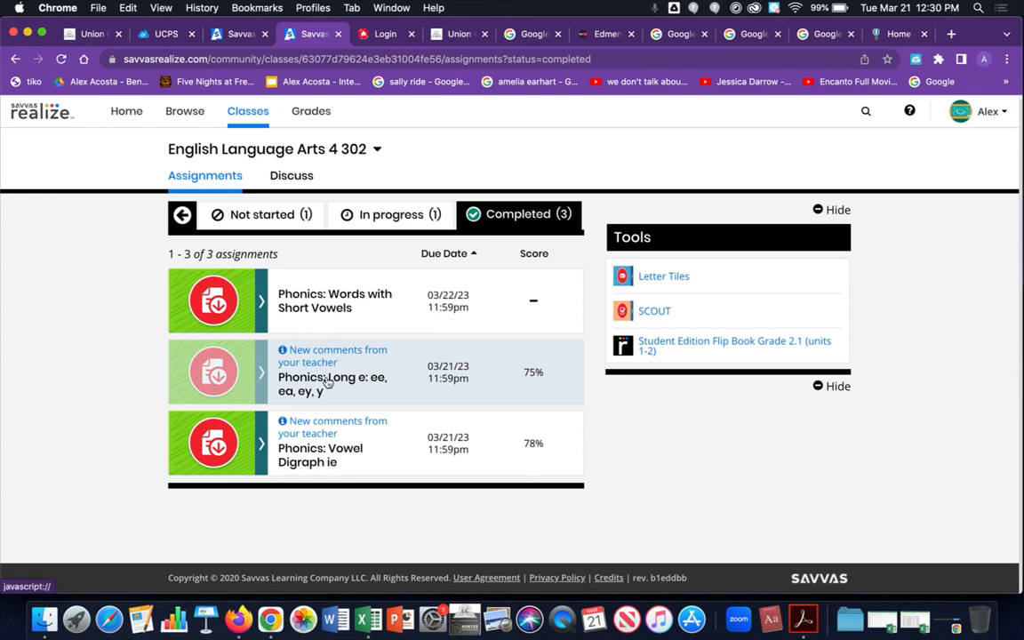
Step: Open the completed Phonics: Vowel Digraph ie assignment, review the teacher's annotations on its turned-in worksheet, and exit the viewer
left_click(325, 449)
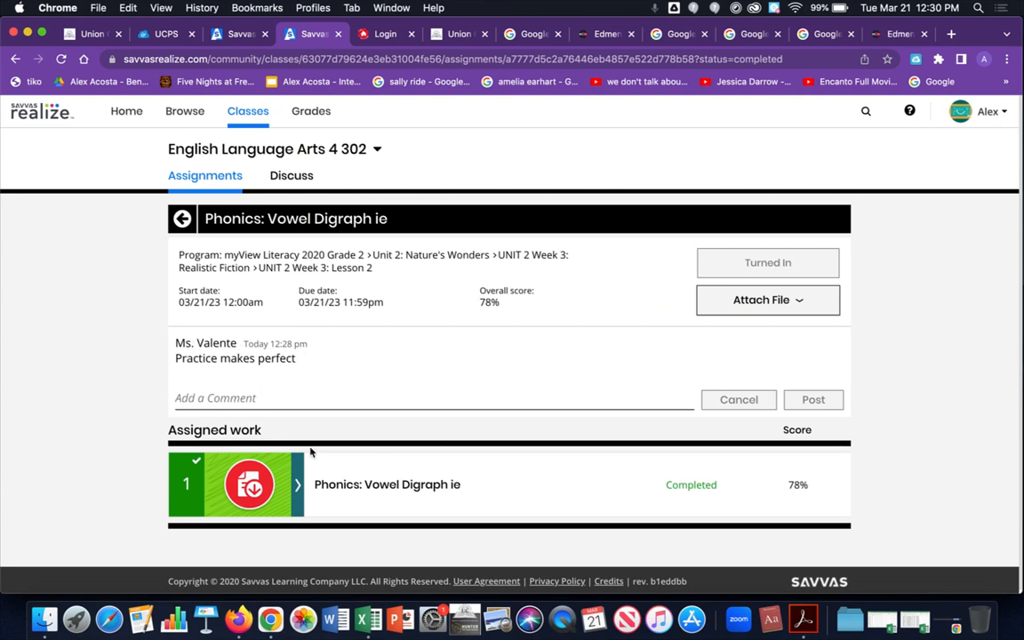
left_click(415, 495)
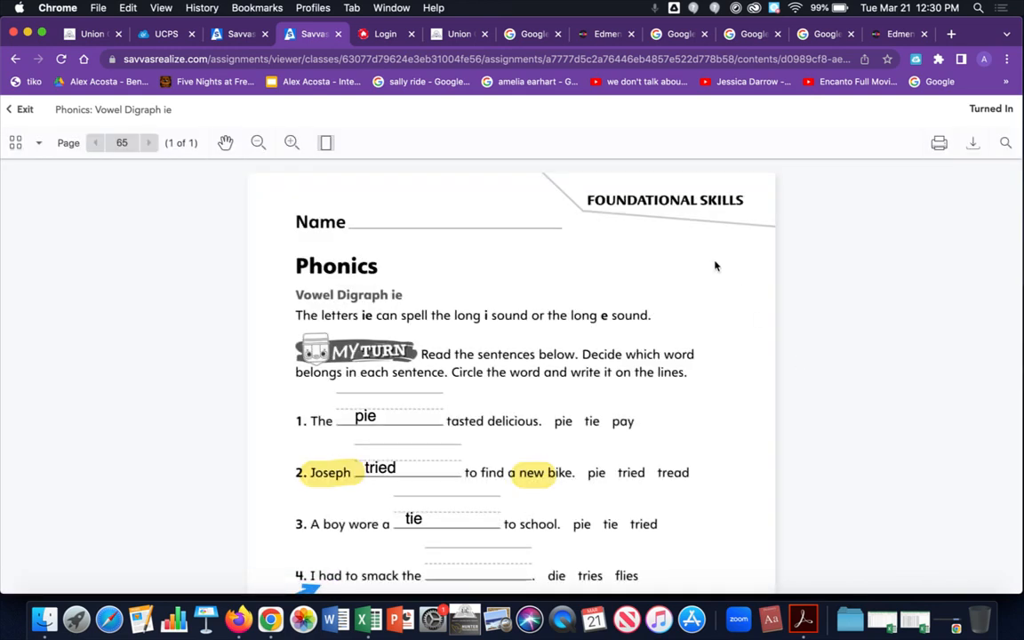
scroll(717, 269, "down", 3)
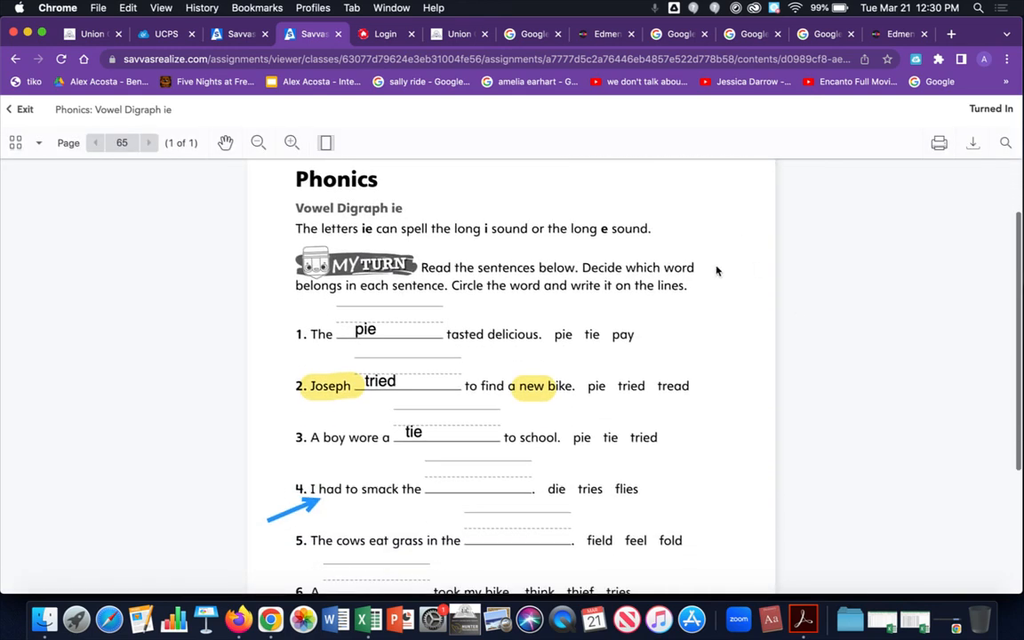
scroll(717, 269, "down", 2)
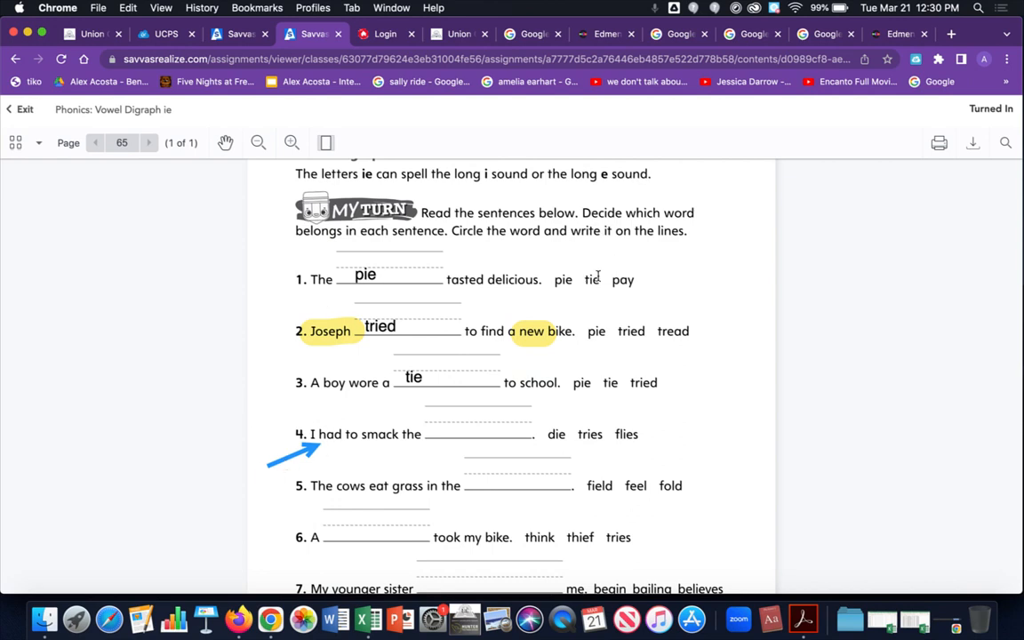
scroll(572, 356, "up", 5)
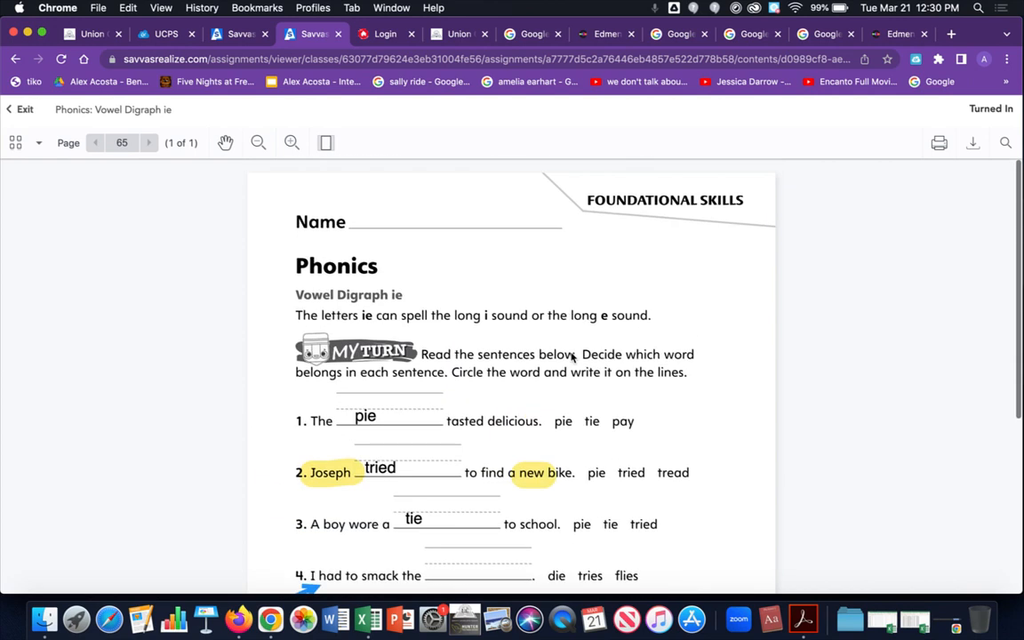
left_click(24, 109)
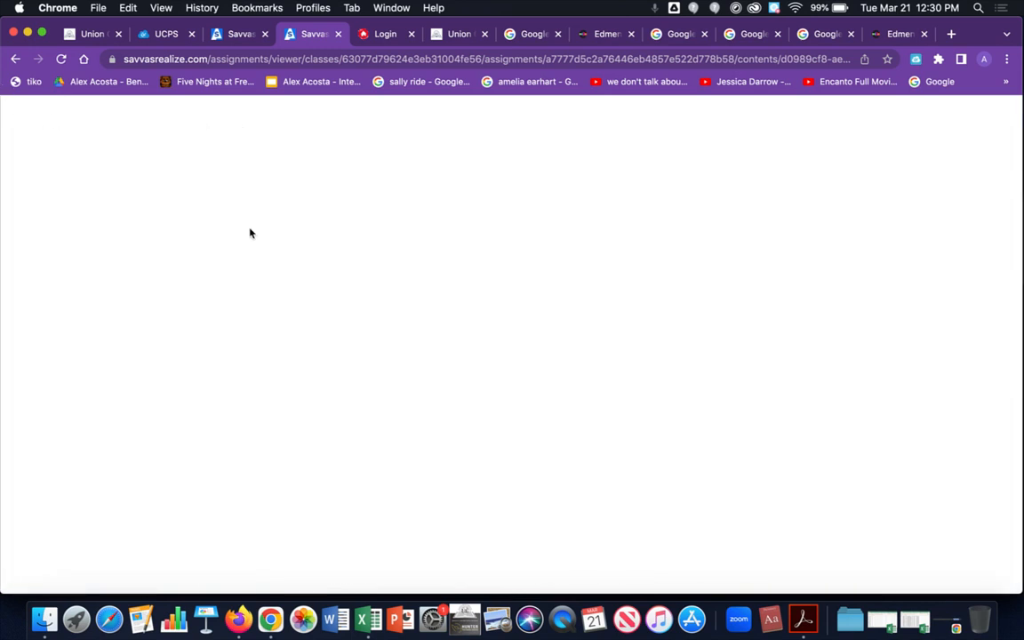